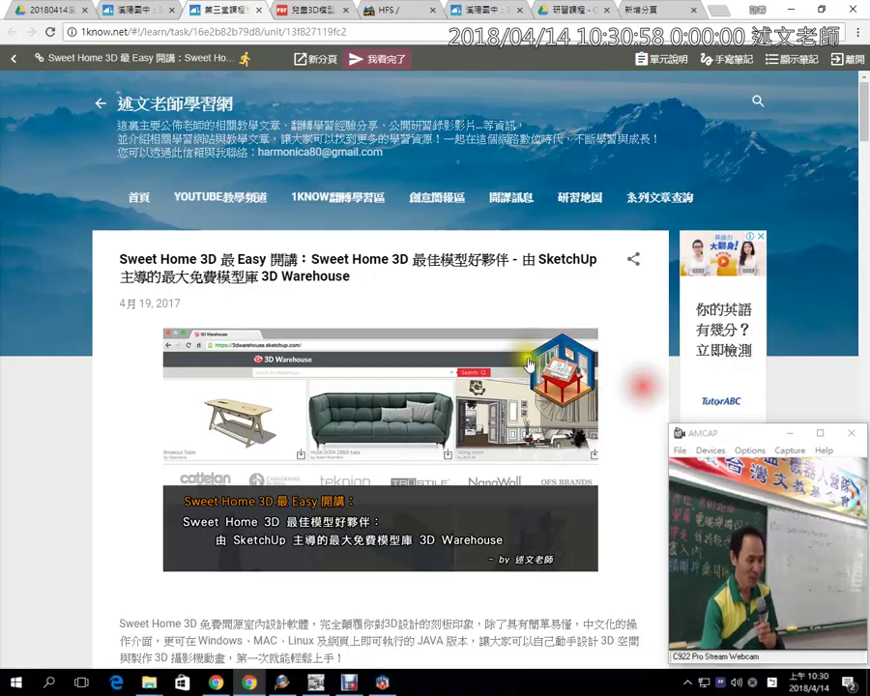
# Set Sweet Home 3D's furniture catalog to 全部, then show the 1know group's 訊息 feed.
pyautogui.click(122, 17)
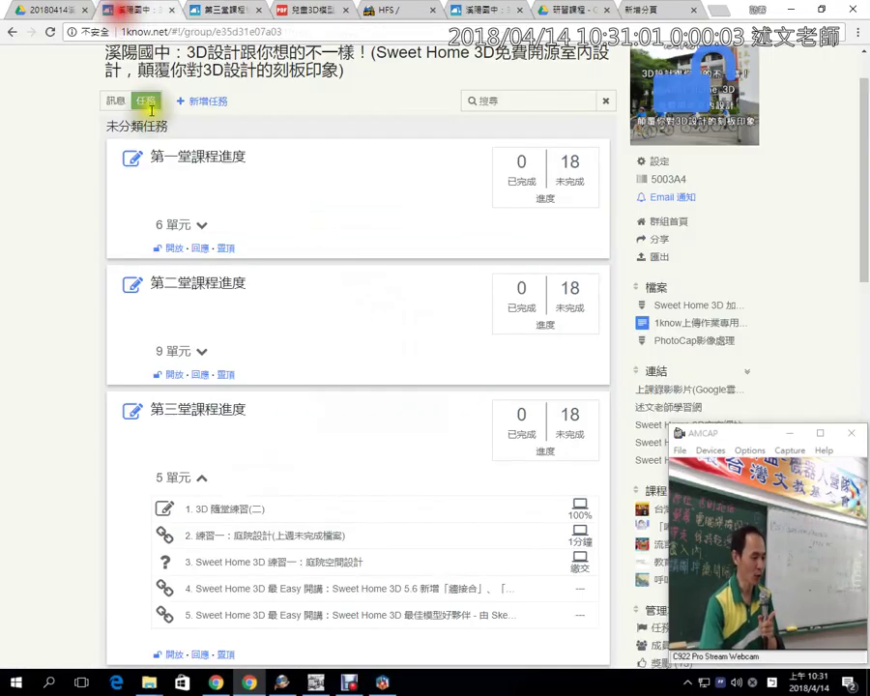
pyautogui.click(381, 681)
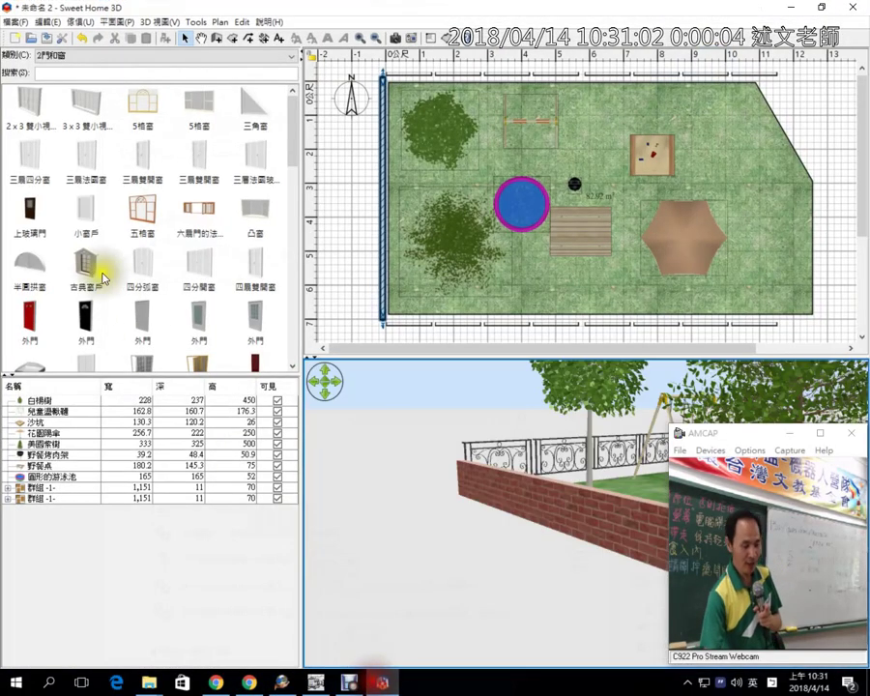
pyautogui.click(134, 55)
pyautogui.click(132, 69)
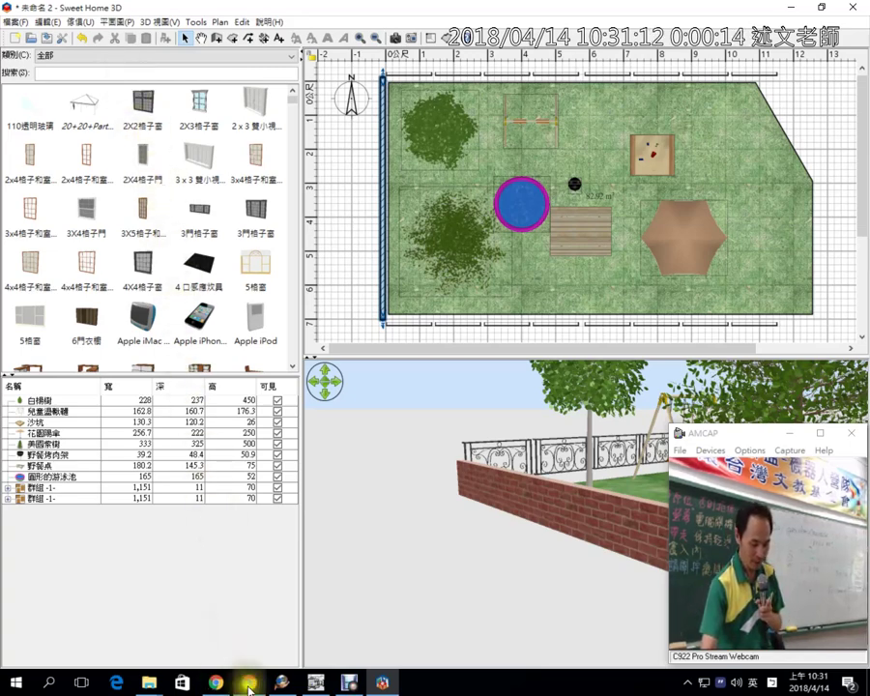
pyautogui.click(250, 684)
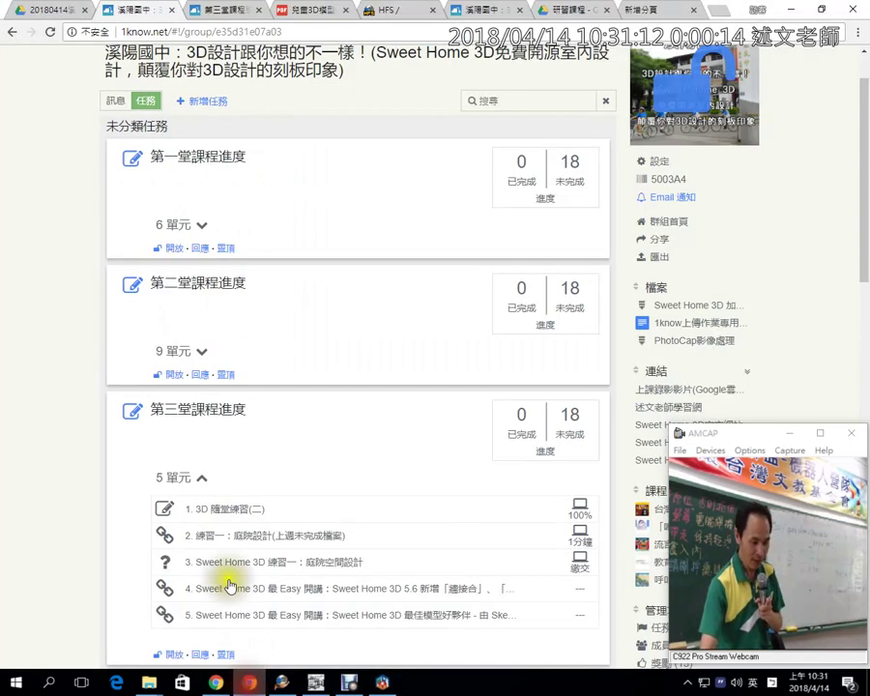
pyautogui.click(114, 112)
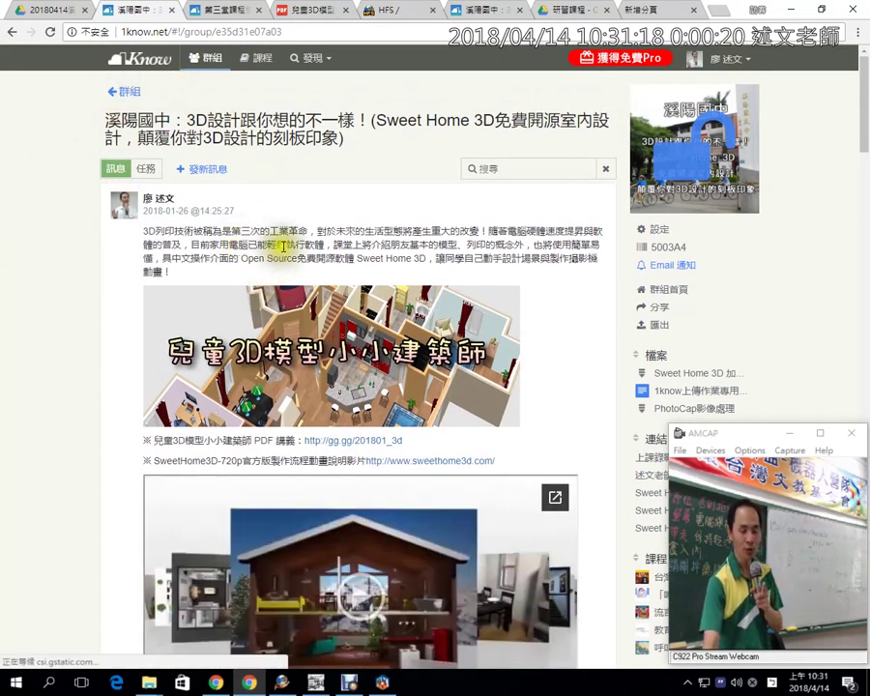
# Expand lesson 3's five units in 任務, mark up unit 5, and open its 3D Warehouse article.
pyautogui.click(146, 169)
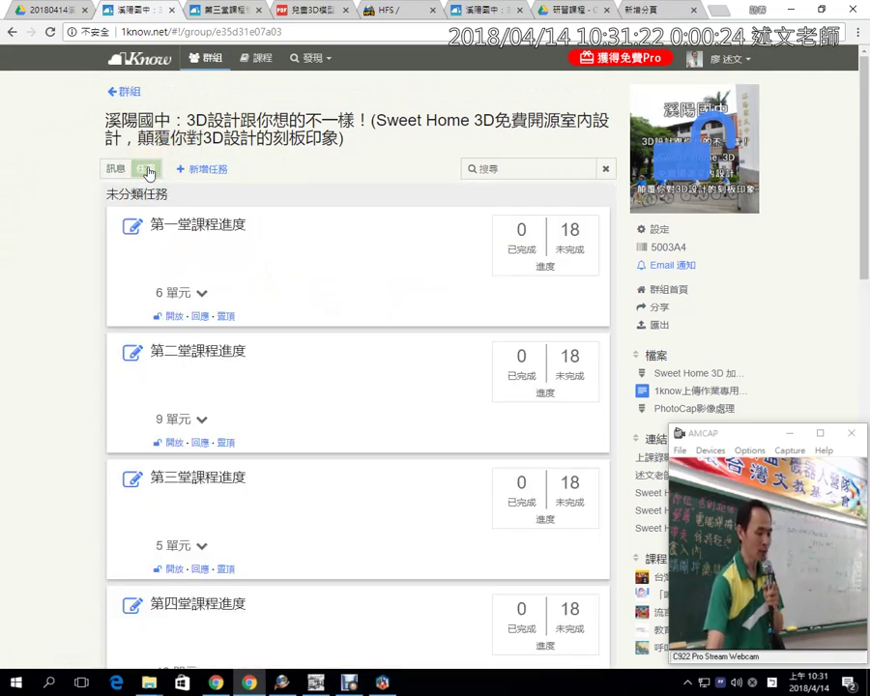
pyautogui.click(189, 547)
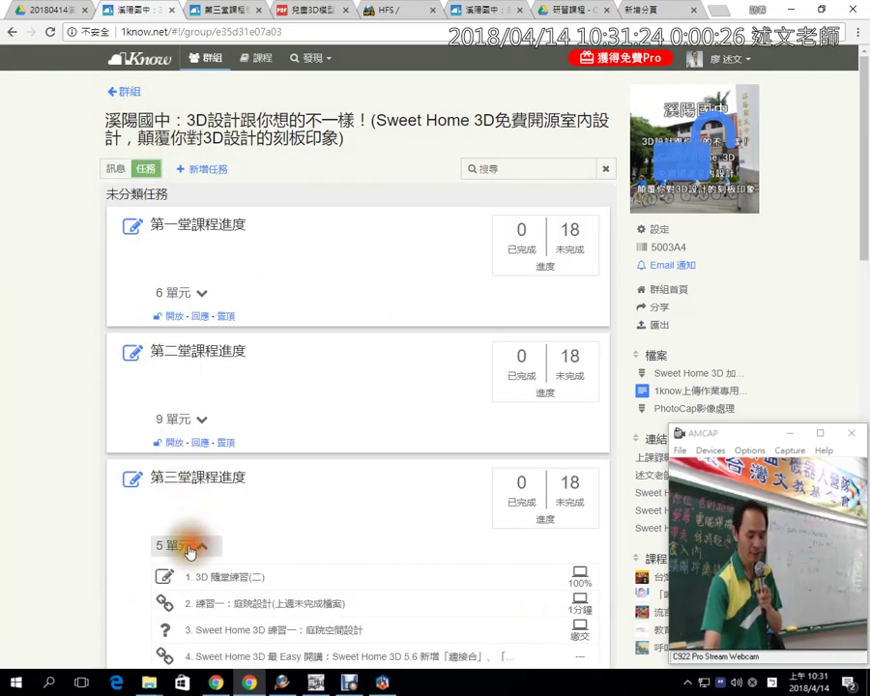
pyautogui.scroll(-3, 190, 552)
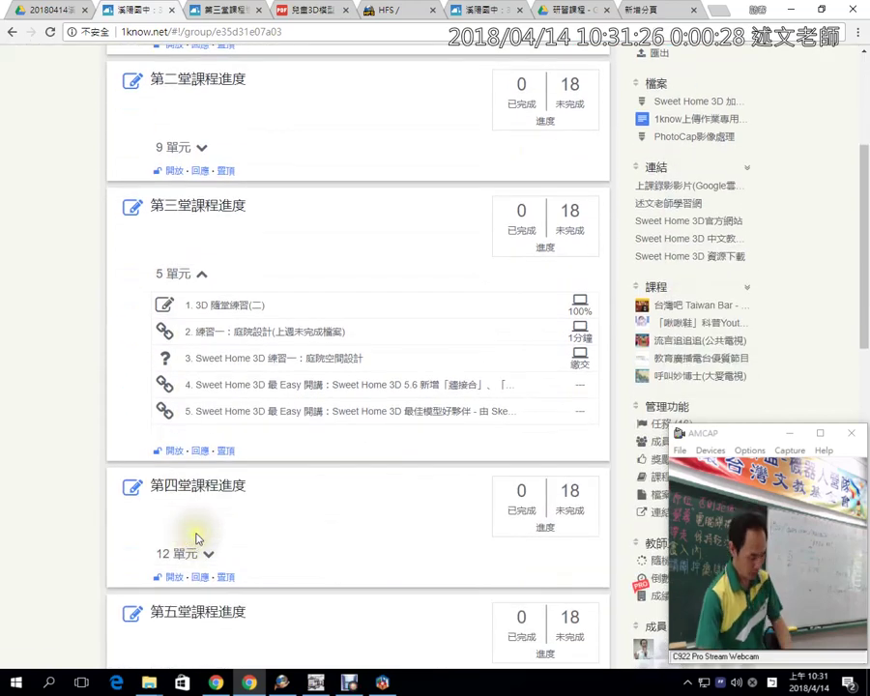
pyautogui.moveTo(170, 396)
pyautogui.mouseDown()
pyautogui.moveTo(433, 423)
pyautogui.moveTo(532, 422)
pyautogui.mouseUp()
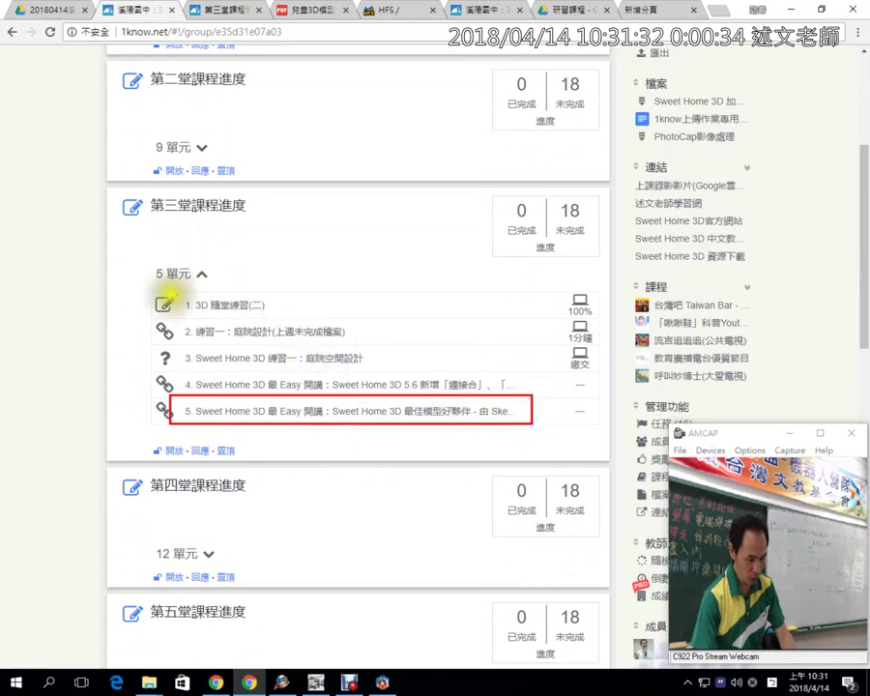
pyautogui.moveTo(149, 283); pyautogui.dragTo(214, 281)
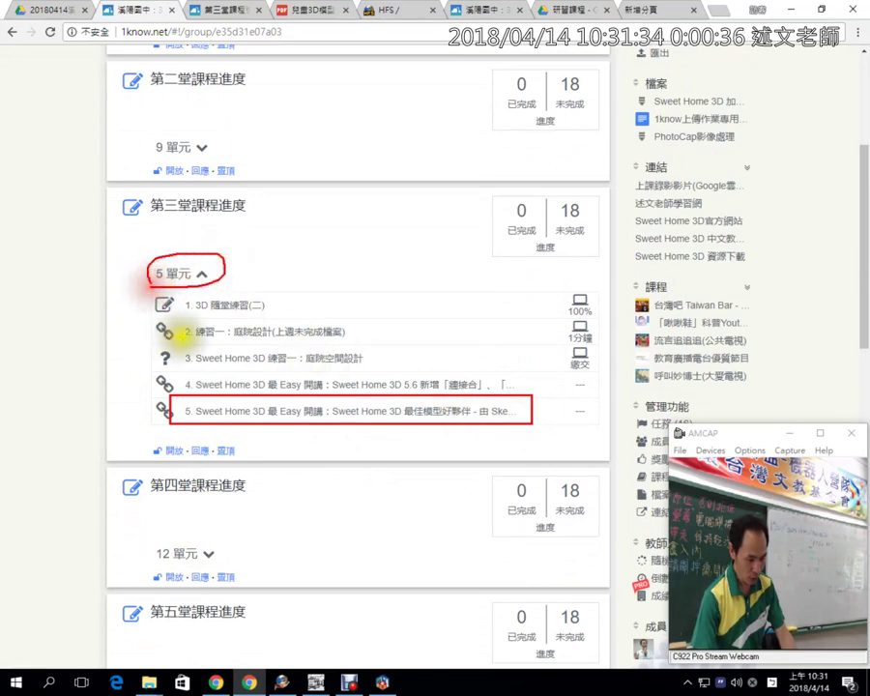
pyautogui.press('Escape')
pyautogui.click(228, 11)
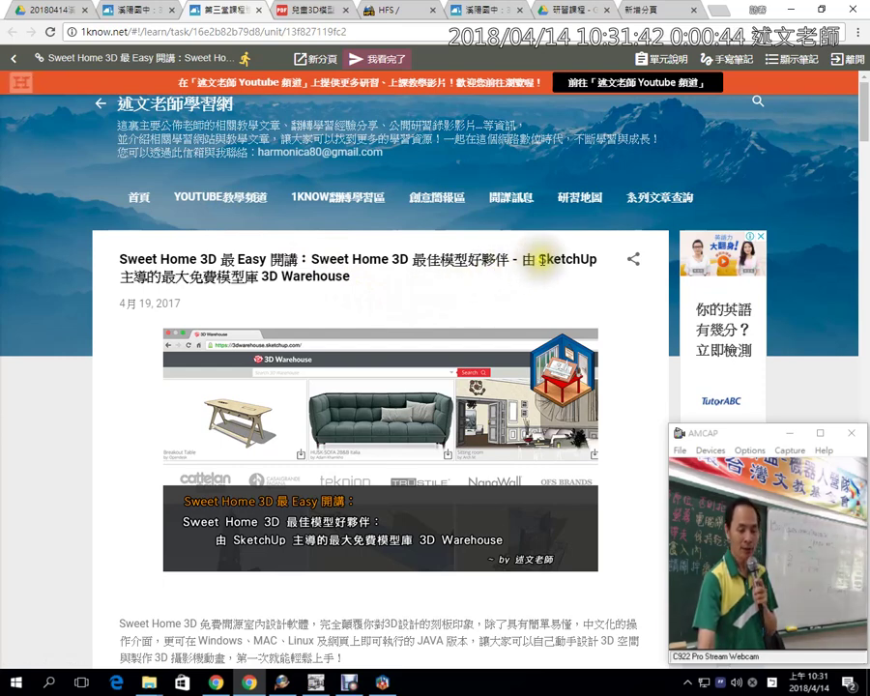
pyautogui.moveTo(538, 259); pyautogui.dragTo(597, 261)
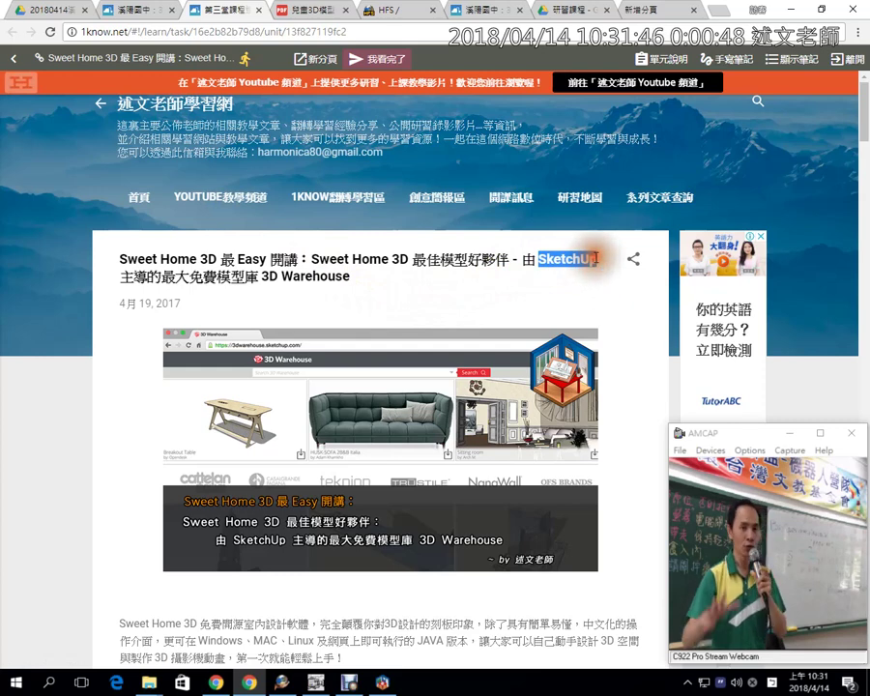
pyautogui.moveTo(596, 259); pyautogui.dragTo(600, 259)
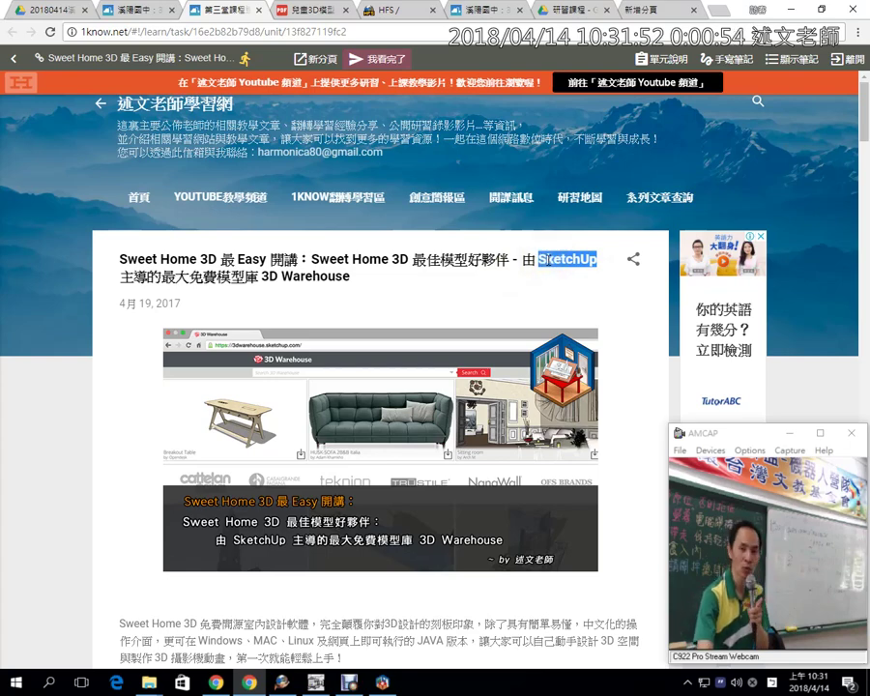
pyautogui.scroll(-3, 544, 259)
pyautogui.scroll(-3, 545, 260)
pyautogui.scroll(-2, 547, 260)
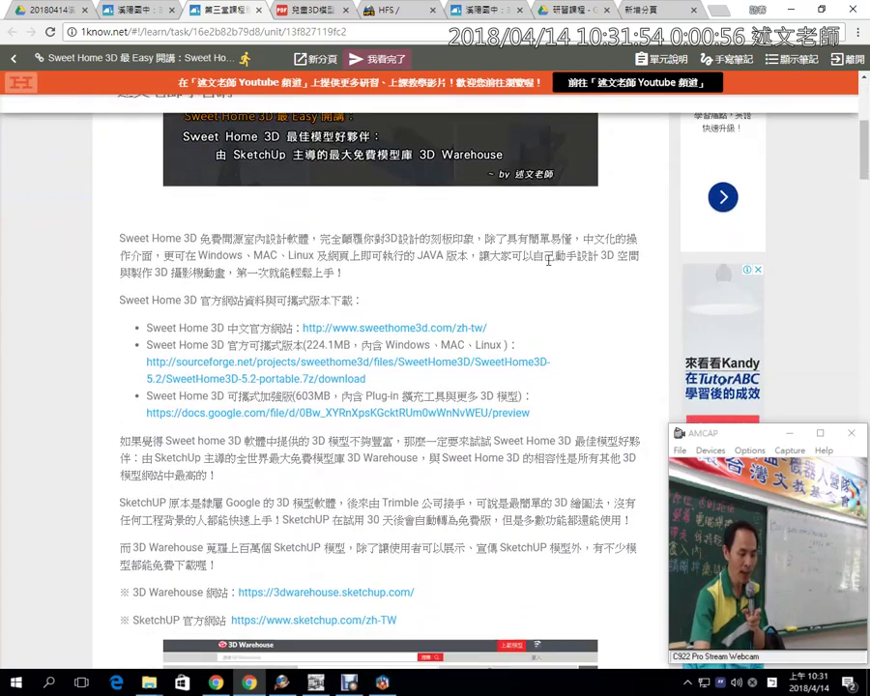
pyautogui.scroll(-4, 549, 260)
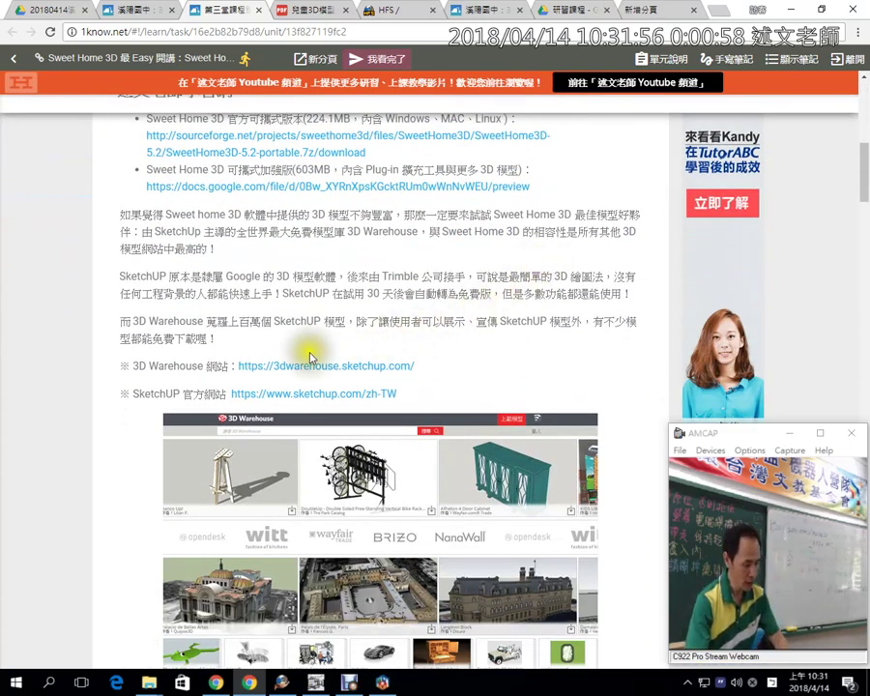
pyautogui.moveTo(113, 353); pyautogui.dragTo(435, 380)
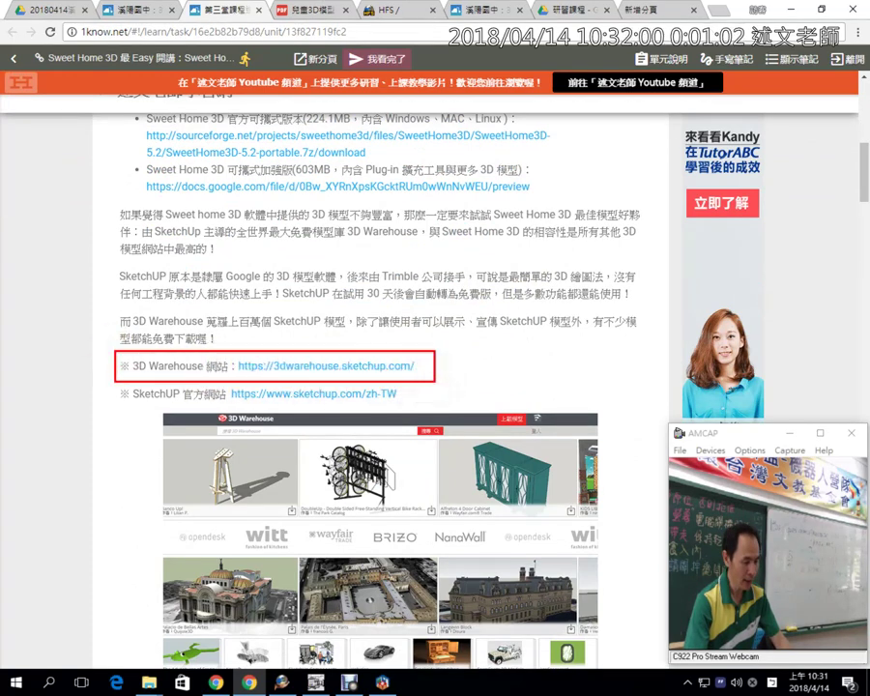
pyautogui.click(284, 366)
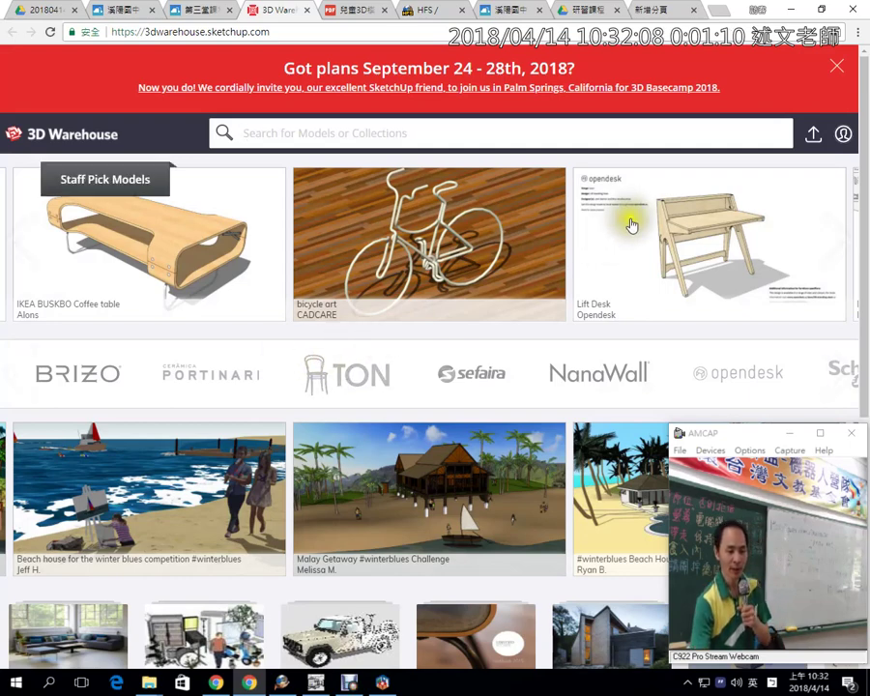
# Dismiss the 3D Basecamp 2018 banner on the 3D Warehouse home page.
pyautogui.click(837, 67)
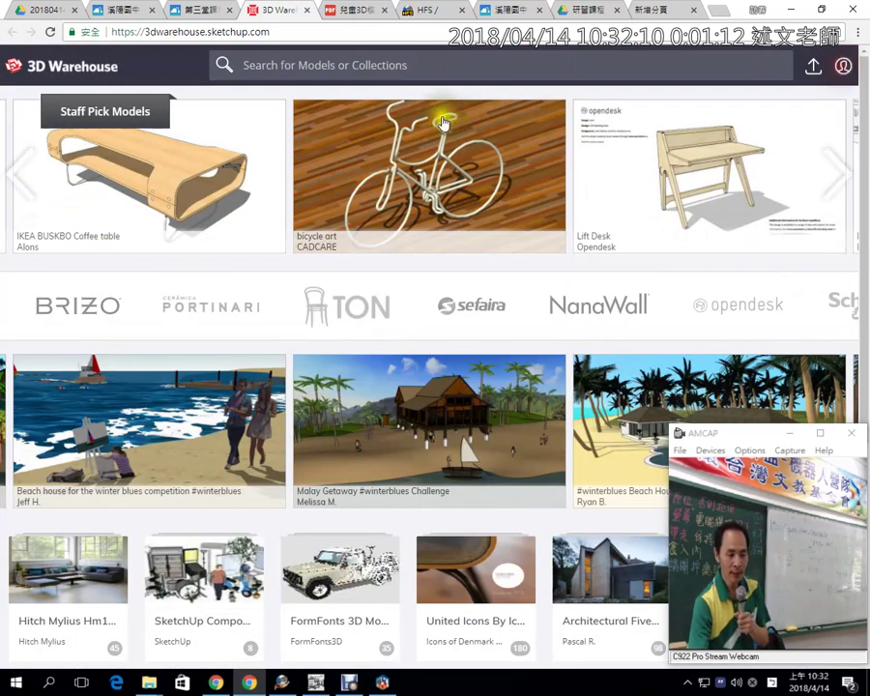
pyautogui.click(410, 65)
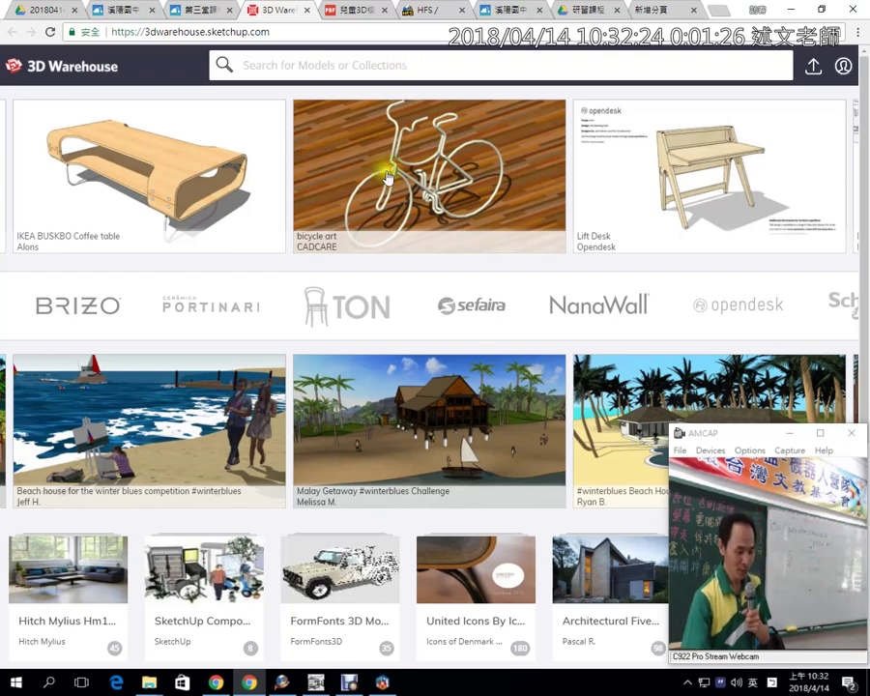
pyautogui.scroll(-2, 414, 436)
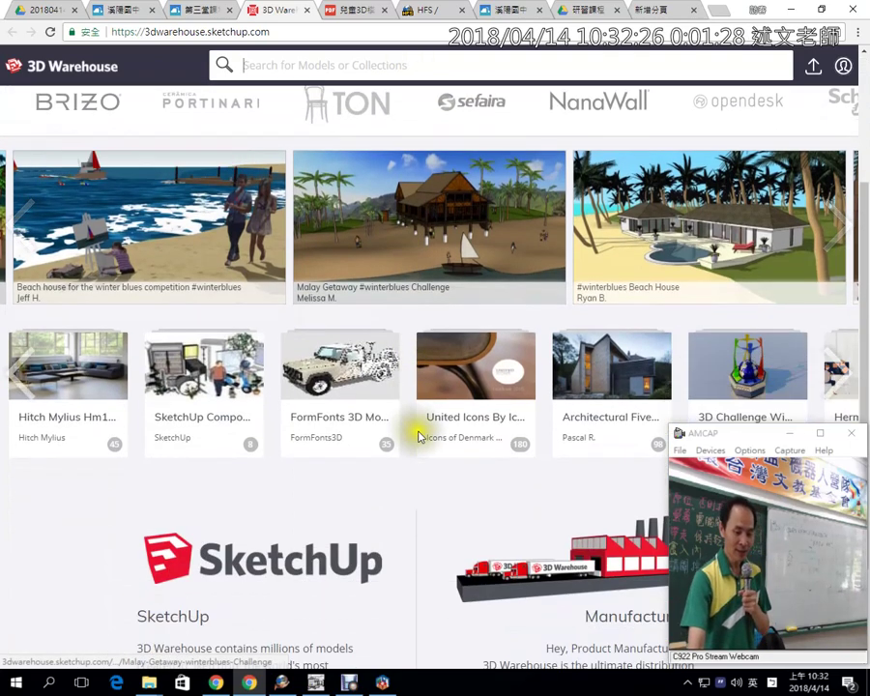
pyautogui.moveTo(430, 420)
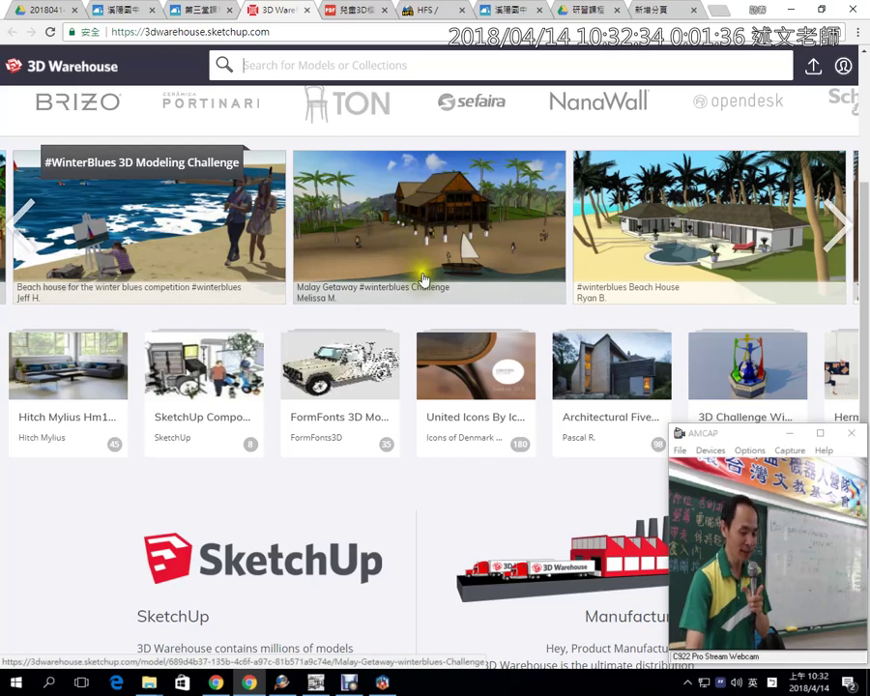
pyautogui.scroll(5, 426, 290)
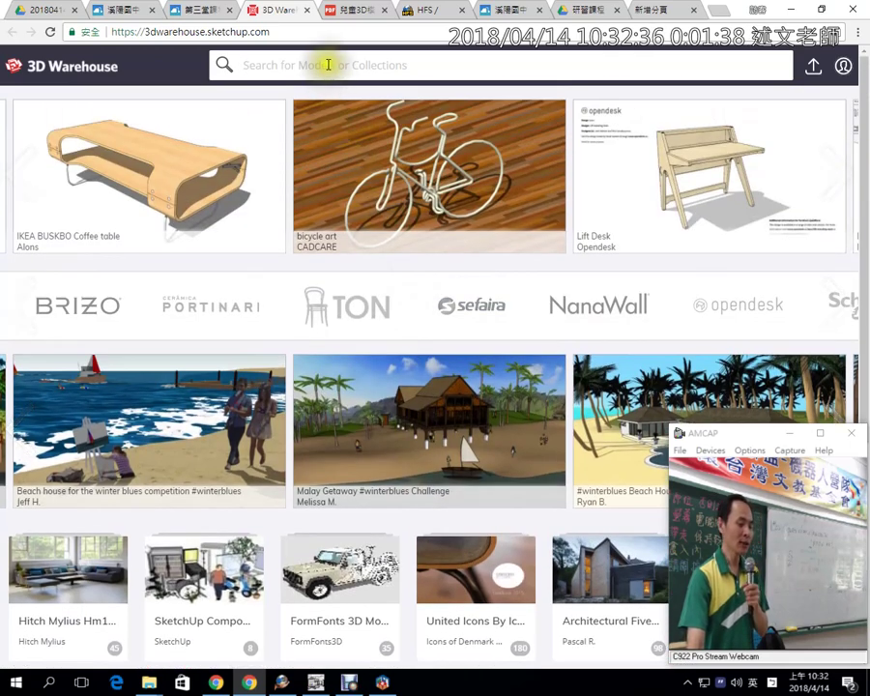
pyautogui.click(327, 64)
# Check the Sweet Home 3D project, return to the 3D Warehouse search field, then go to the empty new tab.
pyautogui.click(382, 683)
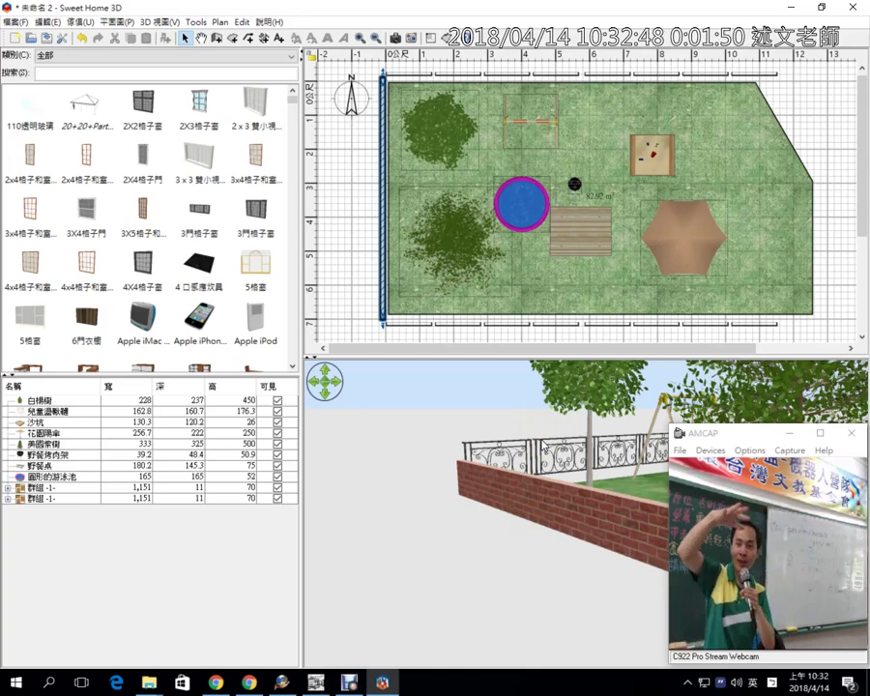
pyautogui.click(248, 682)
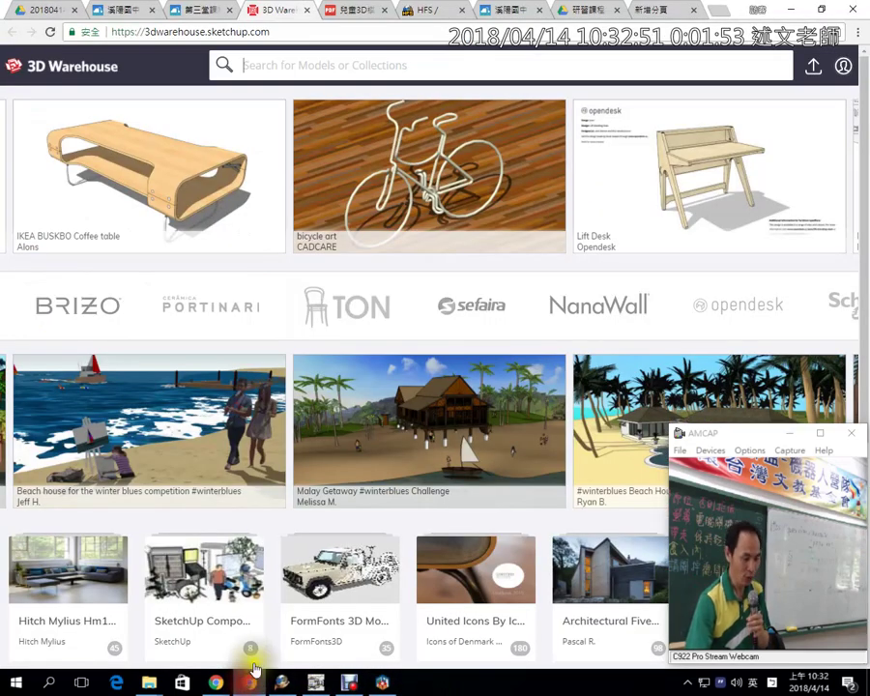
pyautogui.click(293, 75)
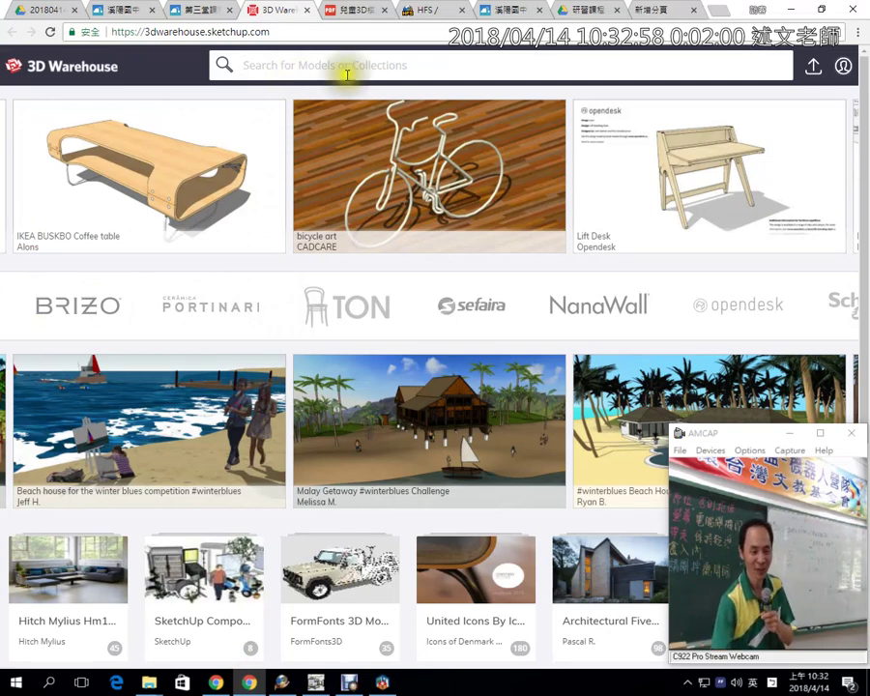
pyautogui.click(657, 11)
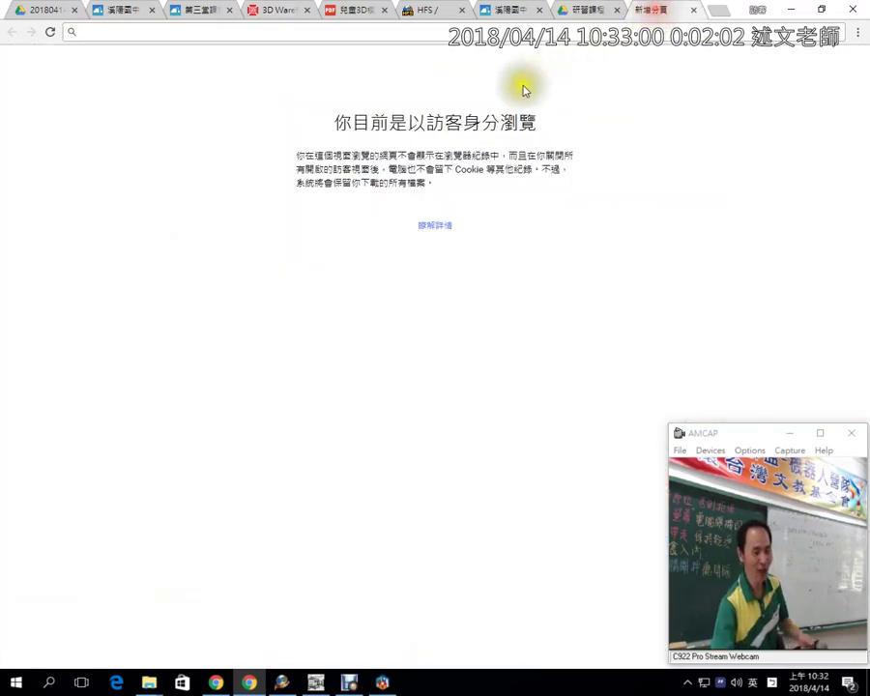
# Go to google.com, search 石頭的英文, and select the translation 'stone'.
pyautogui.write('gl')
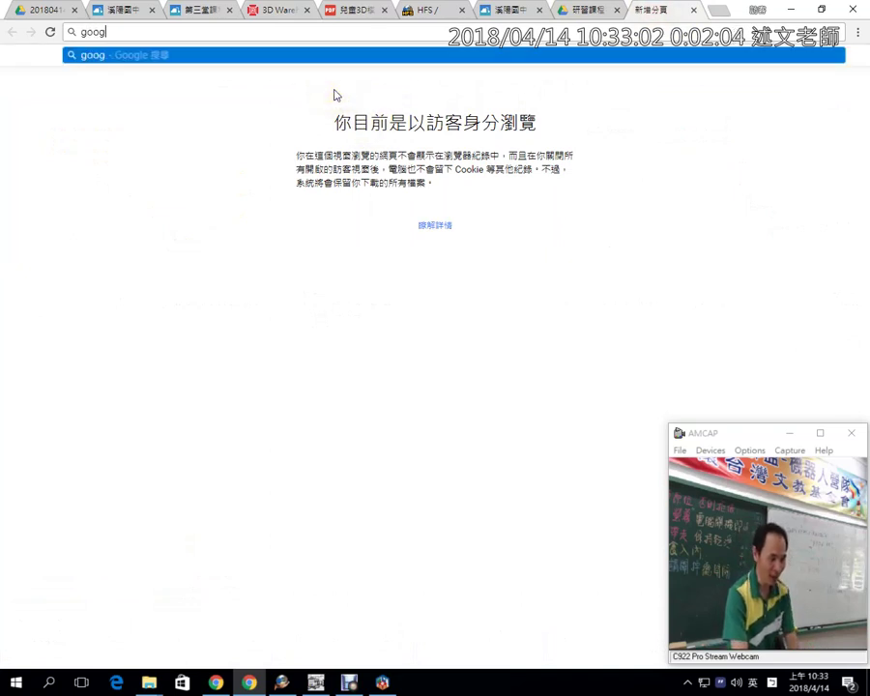
pyautogui.write('e.com')
pyautogui.press('Return')
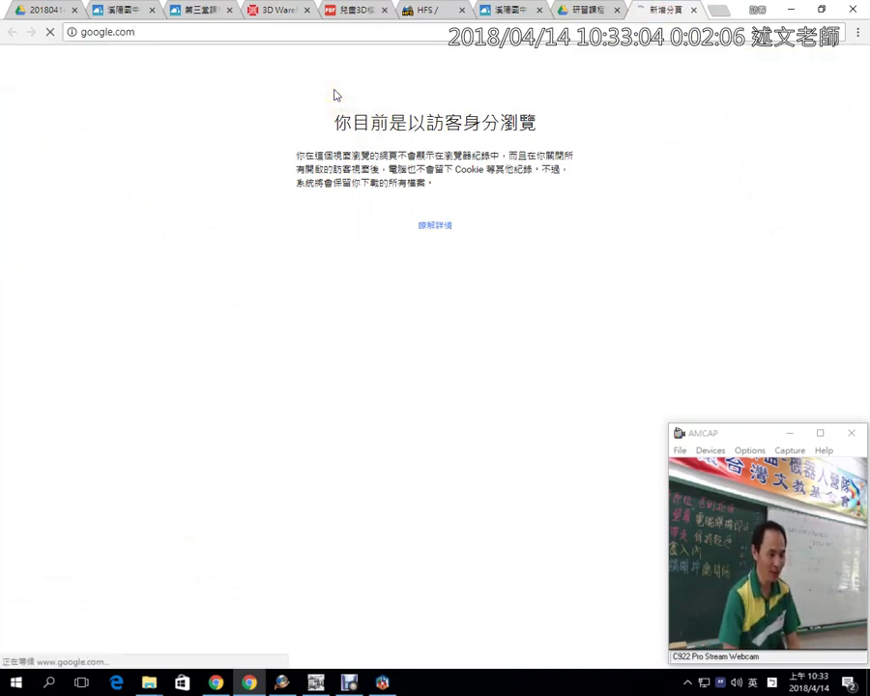
pyautogui.click(336, 95)
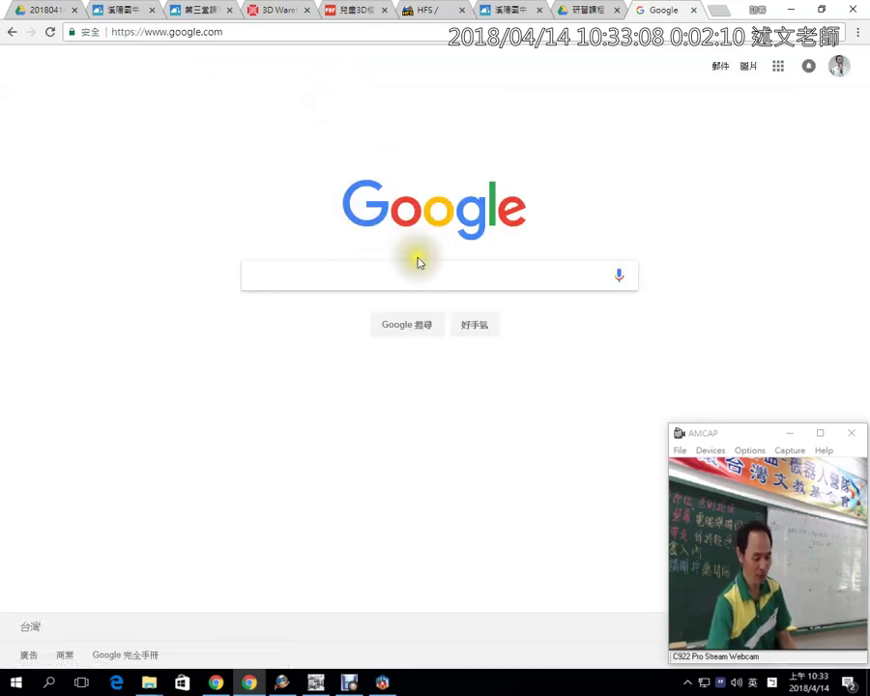
pyautogui.write('石')
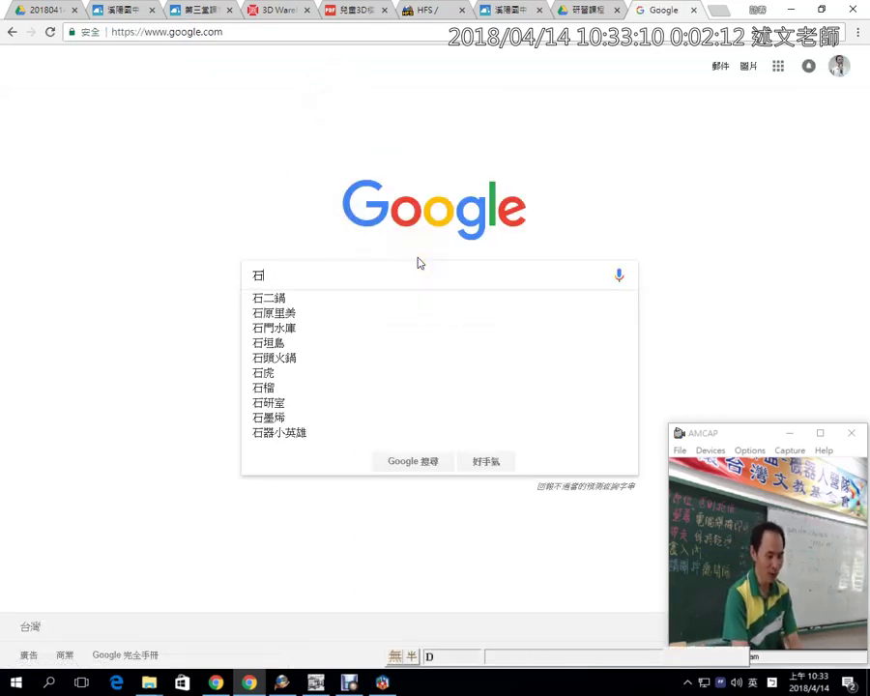
pyautogui.write('頭的英文')
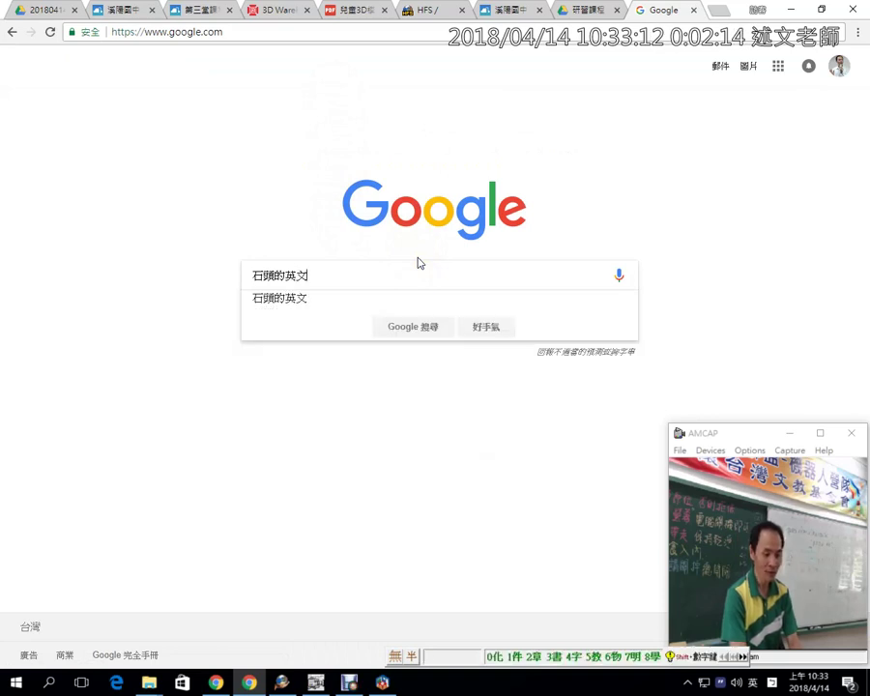
pyautogui.press('Return')
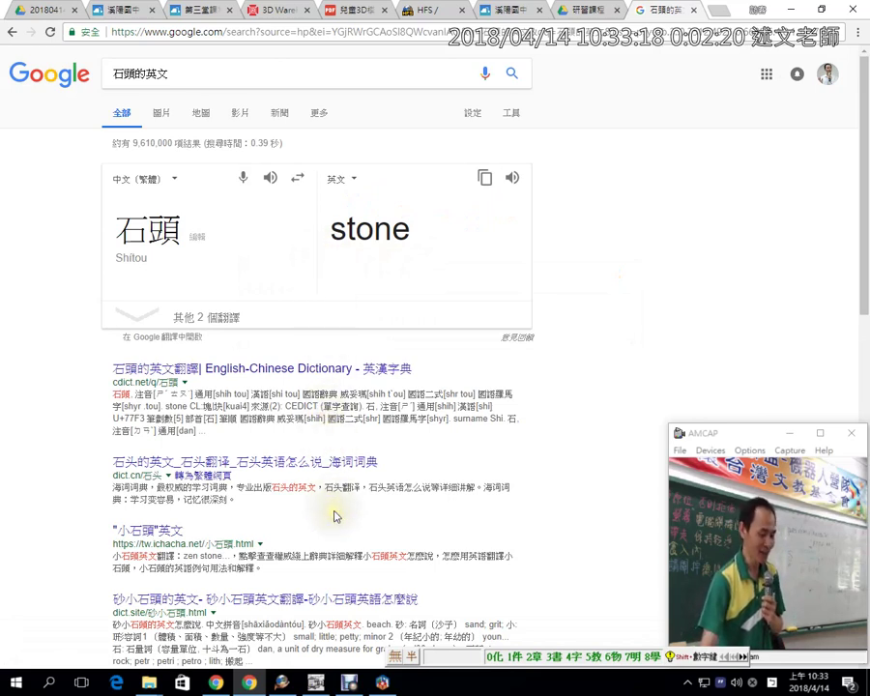
pyautogui.moveTo(329, 230); pyautogui.dragTo(402, 232)
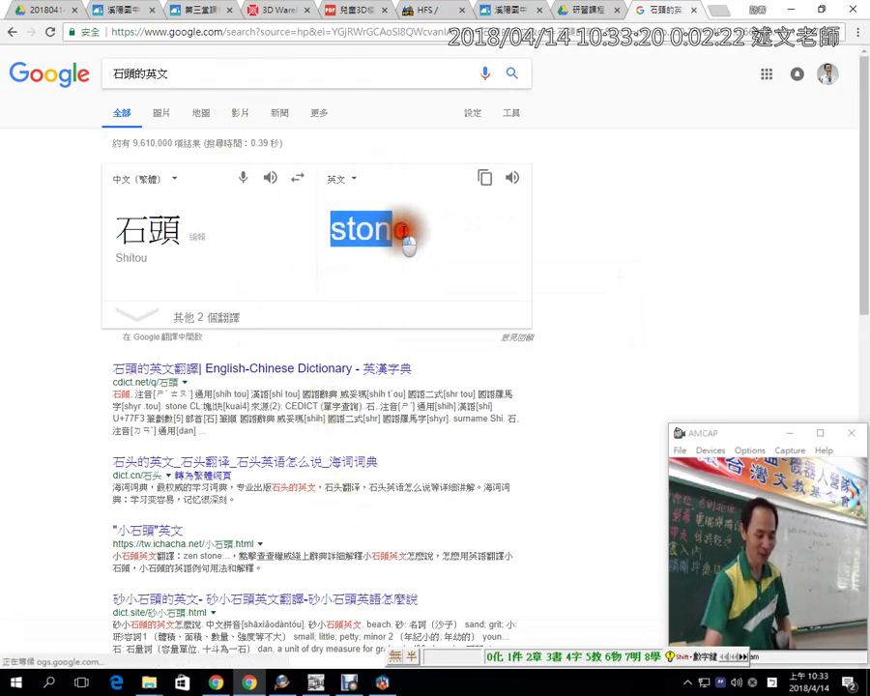
# Search 3D Warehouse for 'stone' and scroll the results down to Dry Stone Wall 04 Low.
pyautogui.click(281, 14)
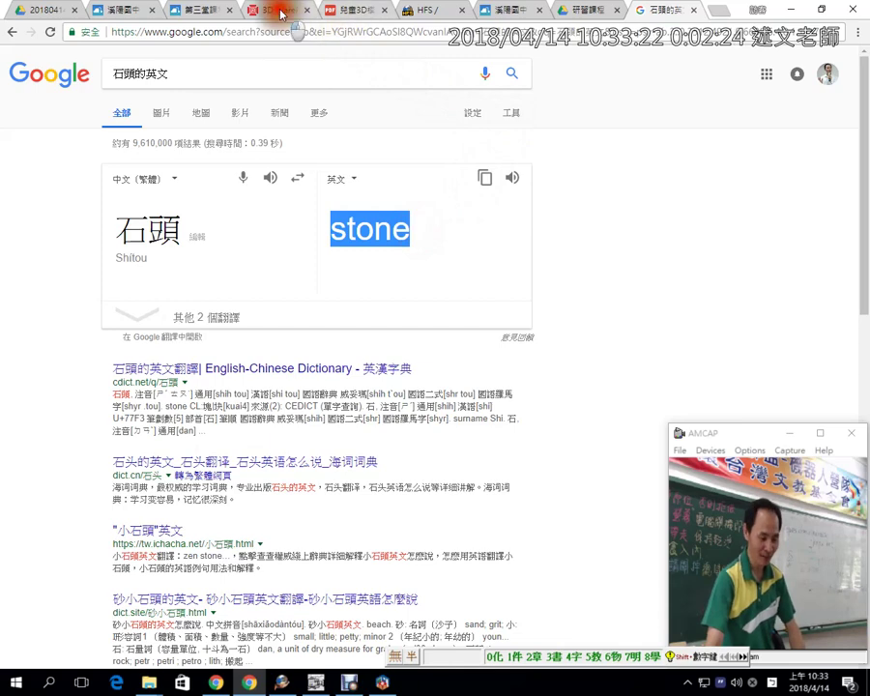
pyautogui.click(301, 70)
pyautogui.write('stone')
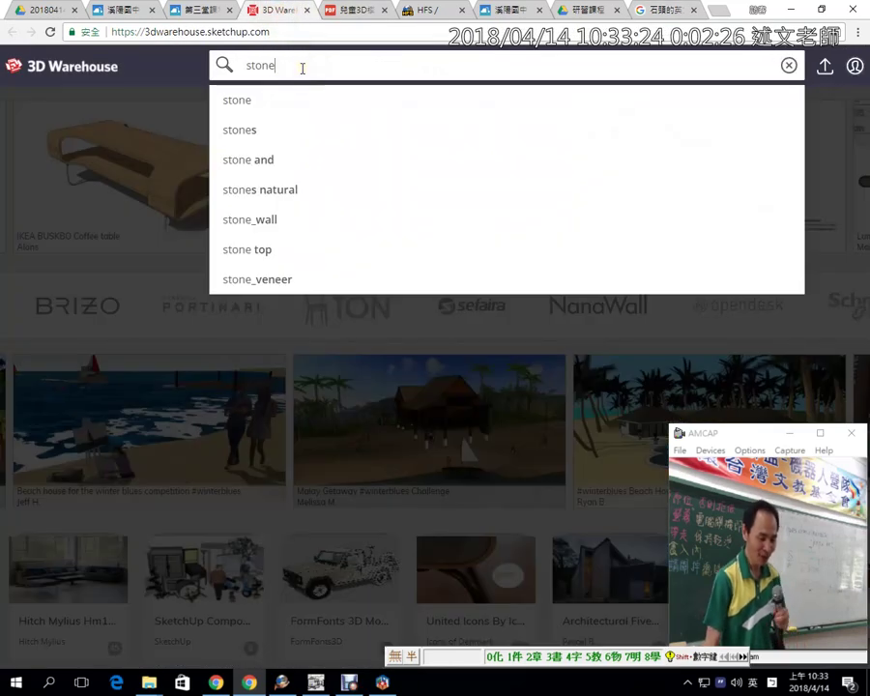
pyautogui.press('Return')
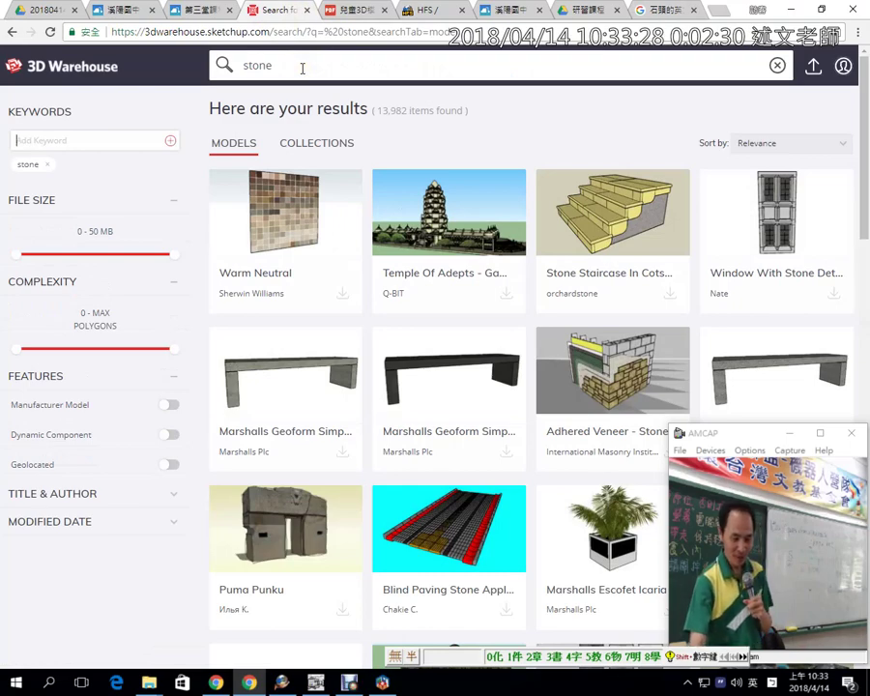
pyautogui.scroll(-2, 311, 278)
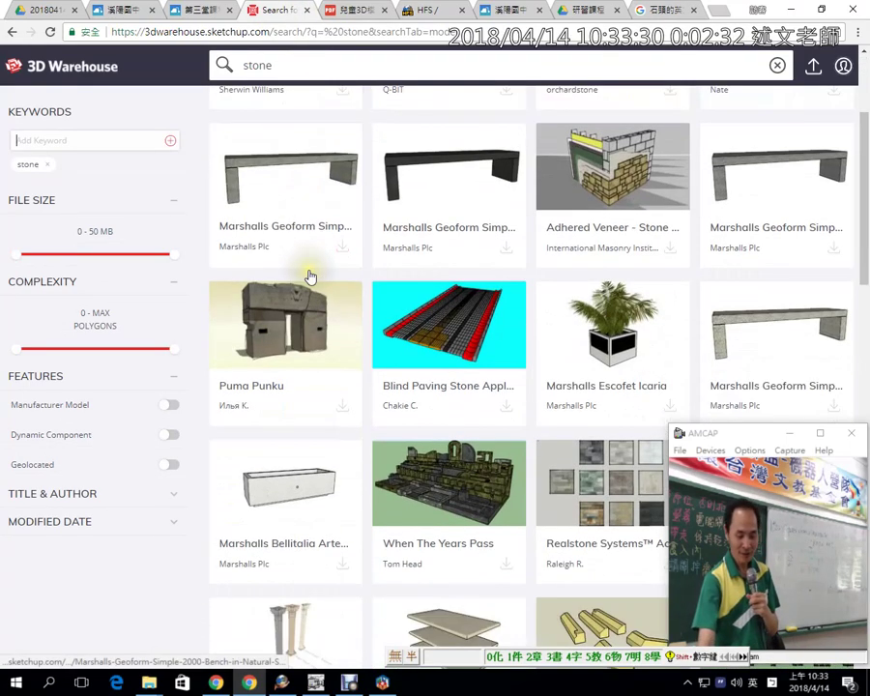
pyautogui.scroll(-2, 310, 277)
pyautogui.scroll(-1, 312, 280)
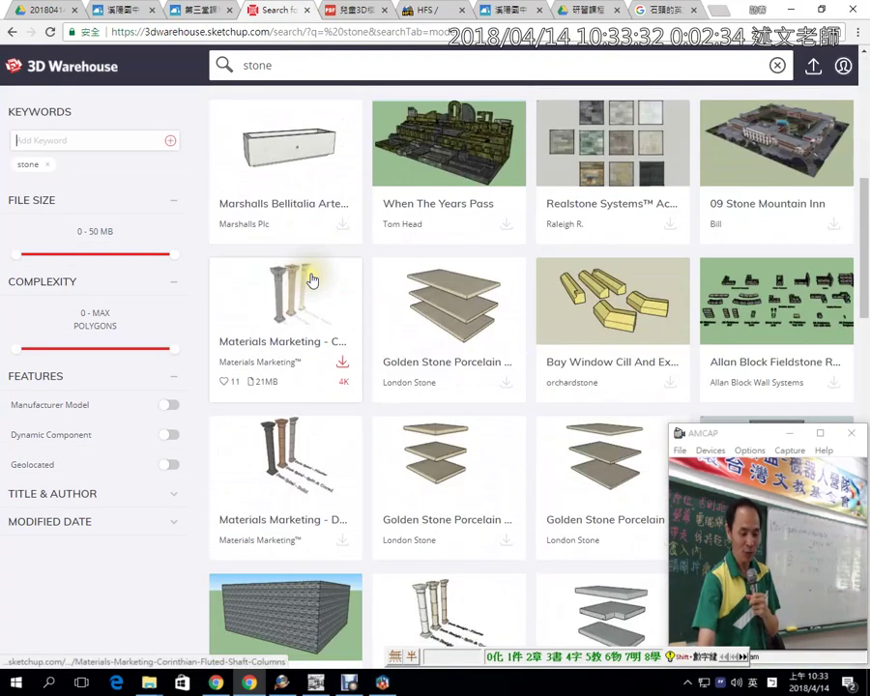
pyautogui.scroll(-2, 314, 329)
pyautogui.scroll(-4, 329, 348)
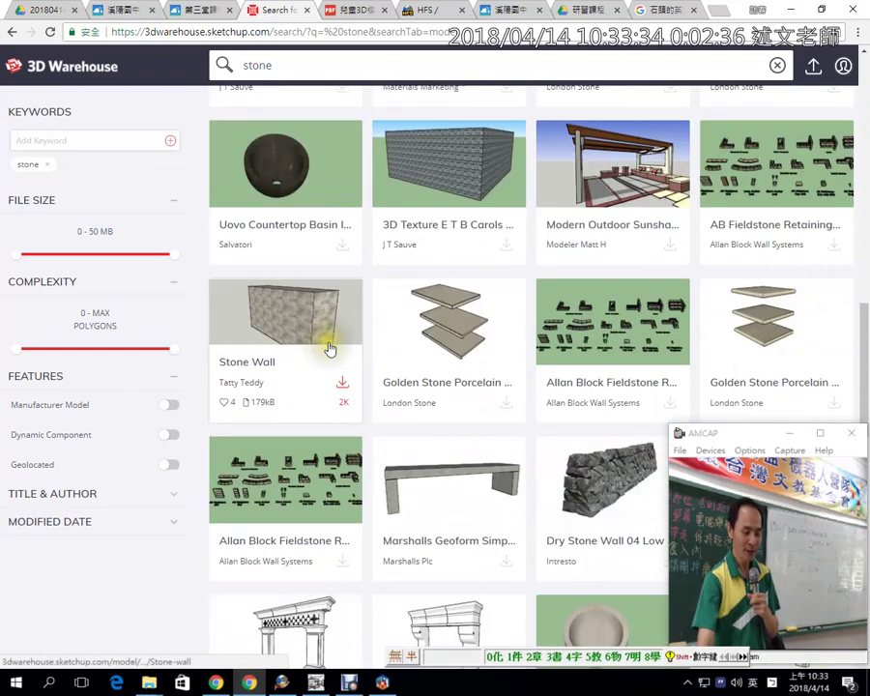
pyautogui.scroll(-2, 437, 384)
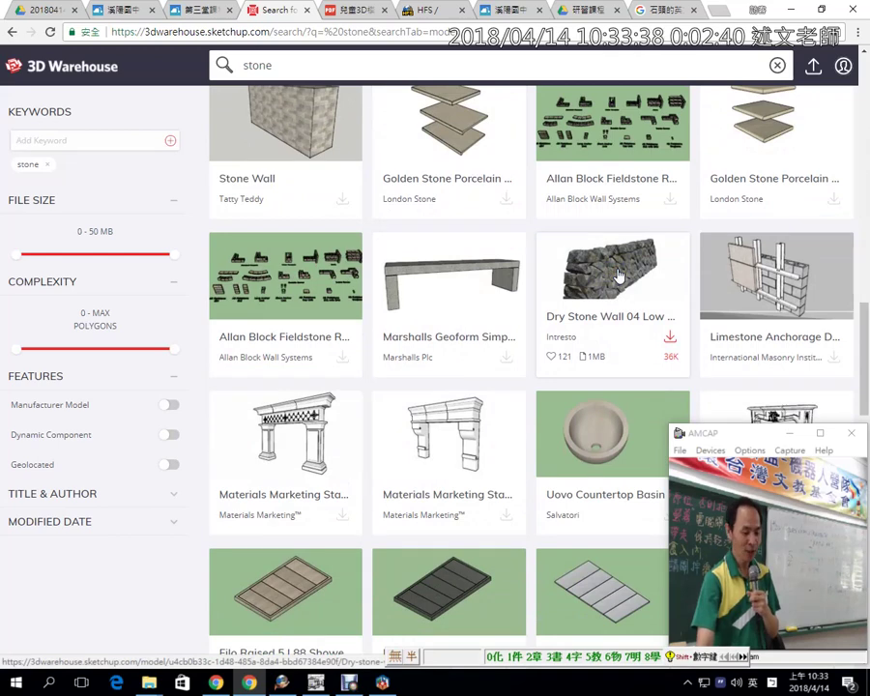
# Open the Dry stone wall 04 low poly model, accept the terms, and download the SketchUp 2018 Model.
pyautogui.click(619, 275)
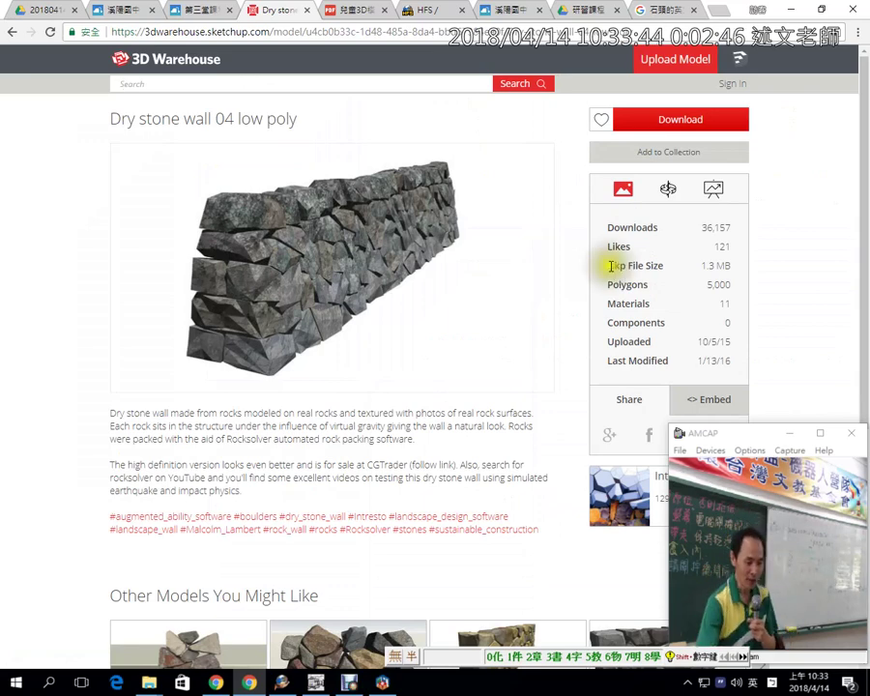
pyautogui.moveTo(332, 268)
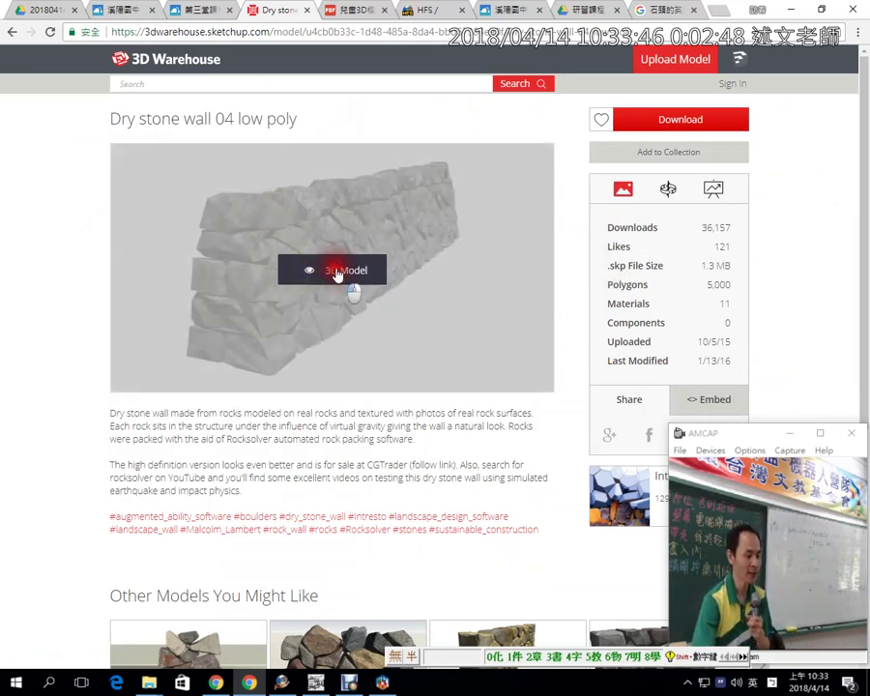
pyautogui.click(336, 274)
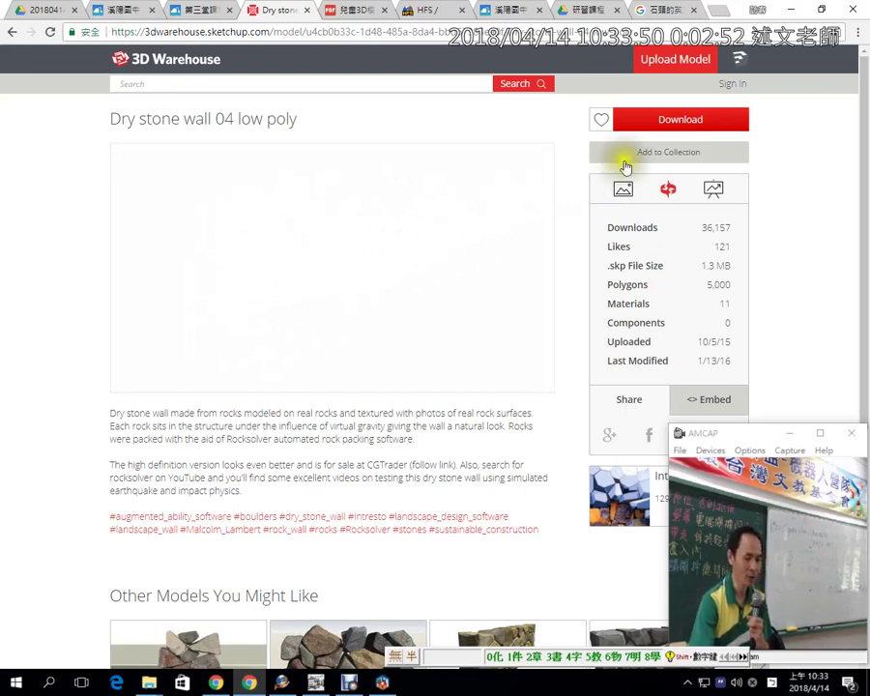
pyautogui.click(660, 124)
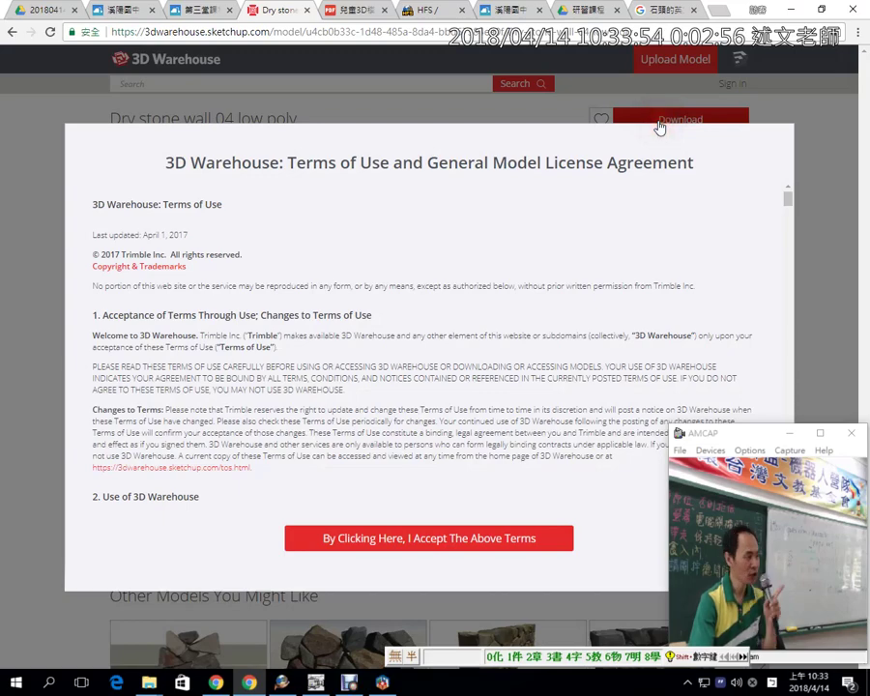
pyautogui.click(371, 539)
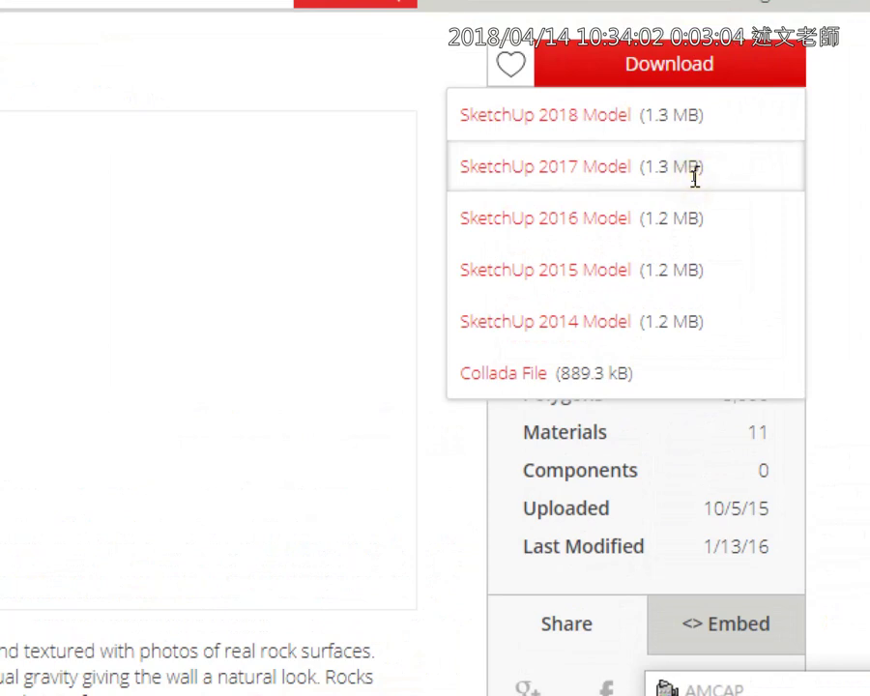
pyautogui.click(710, 123)
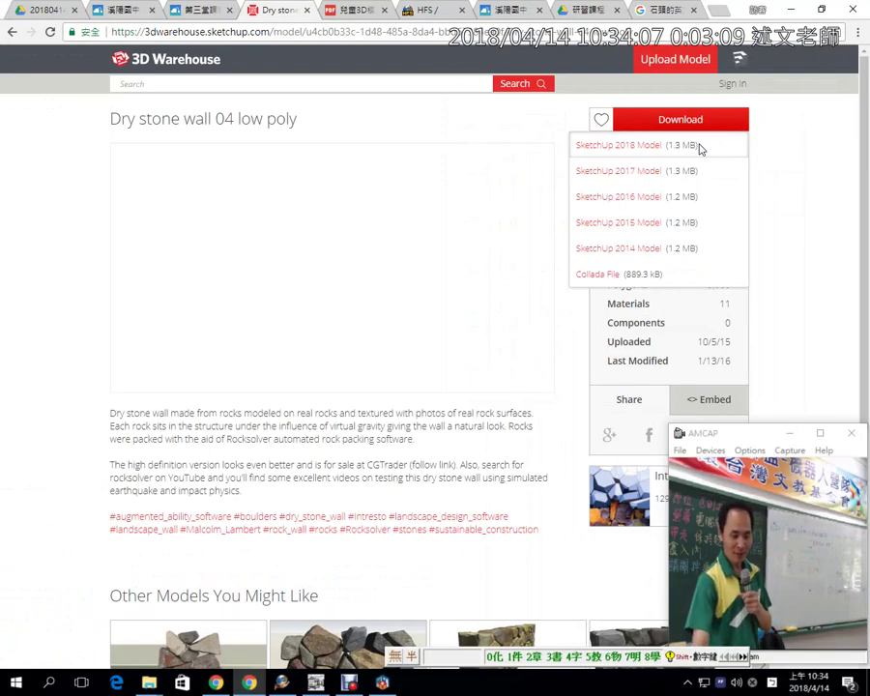
pyautogui.click(701, 147)
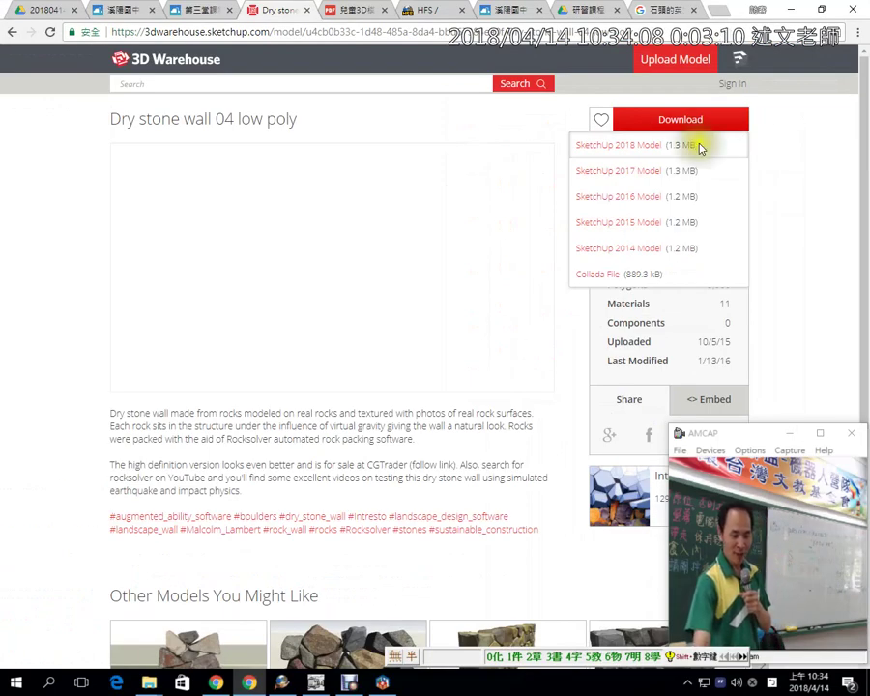
# Randomly draw two students in 1know, then go back to the stone wall's download options.
pyautogui.click(121, 8)
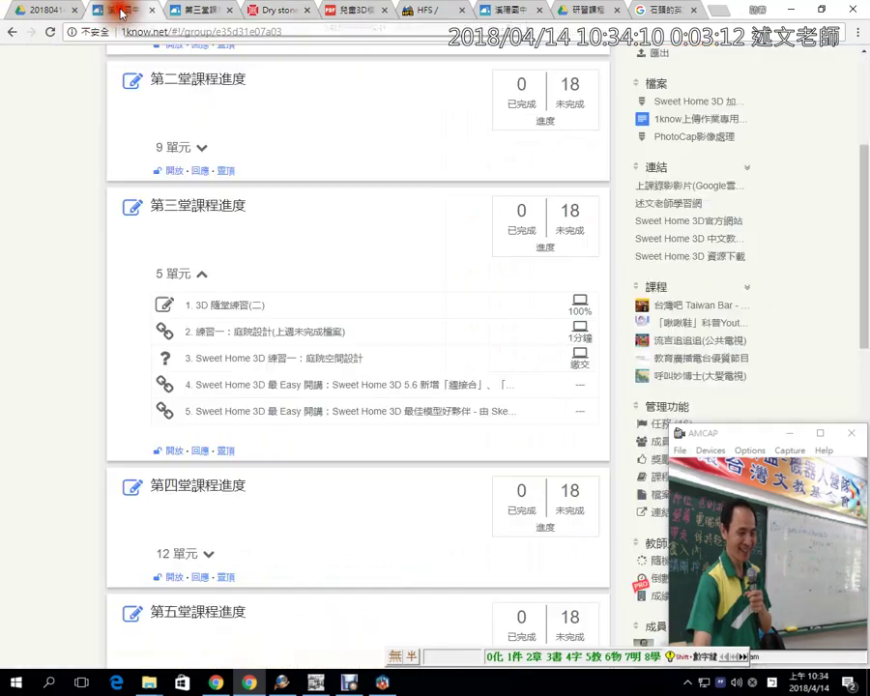
pyautogui.scroll(-5, 711, 182)
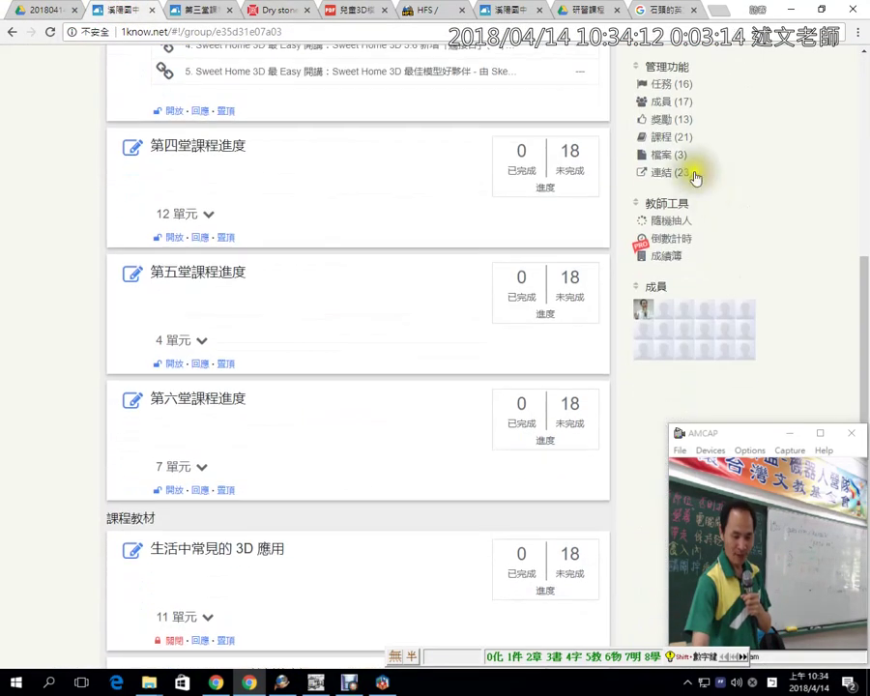
pyautogui.click(672, 220)
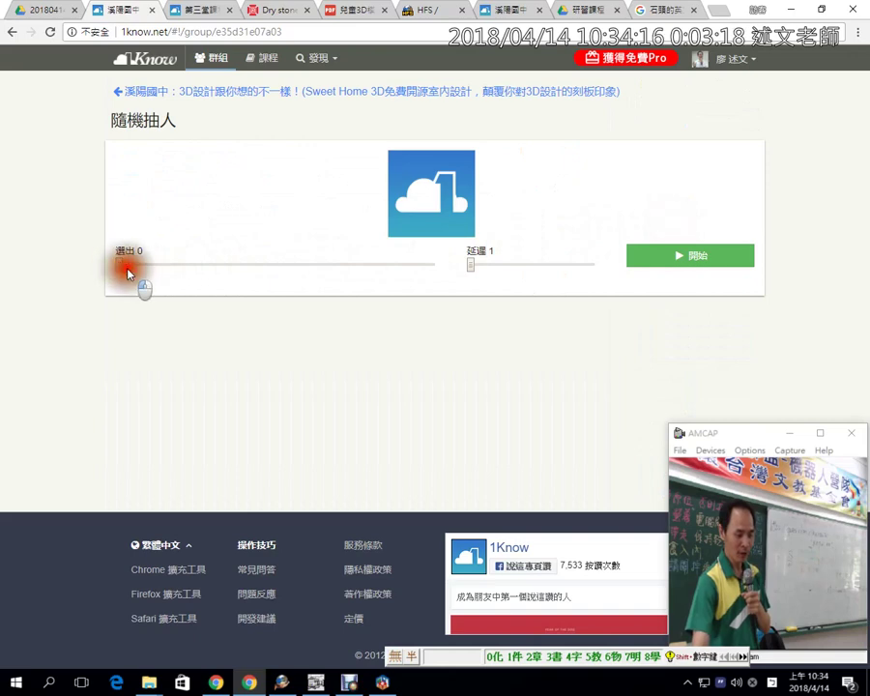
pyautogui.moveTo(129, 271); pyautogui.dragTo(137, 265)
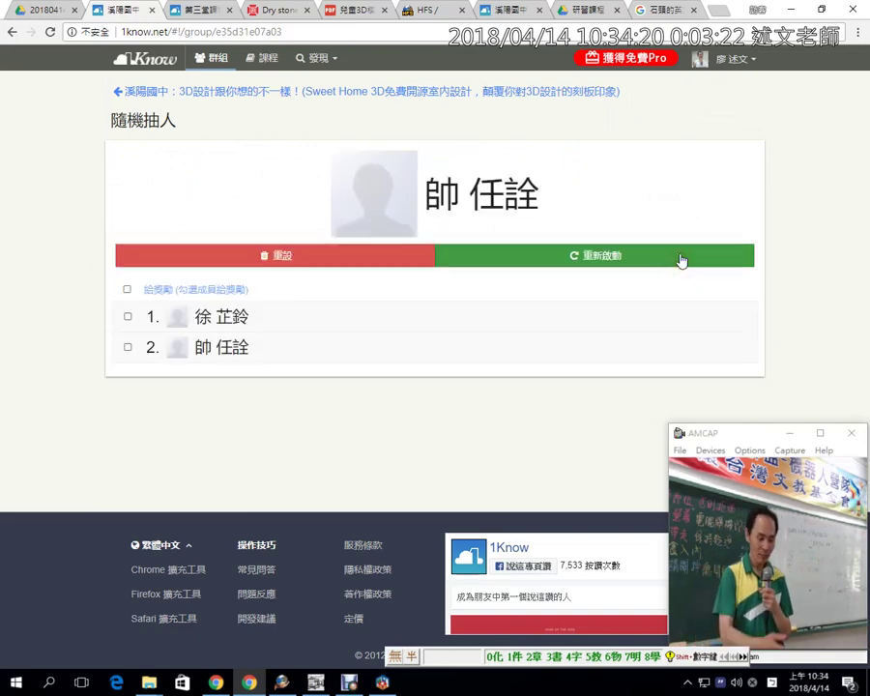
pyautogui.click(680, 257)
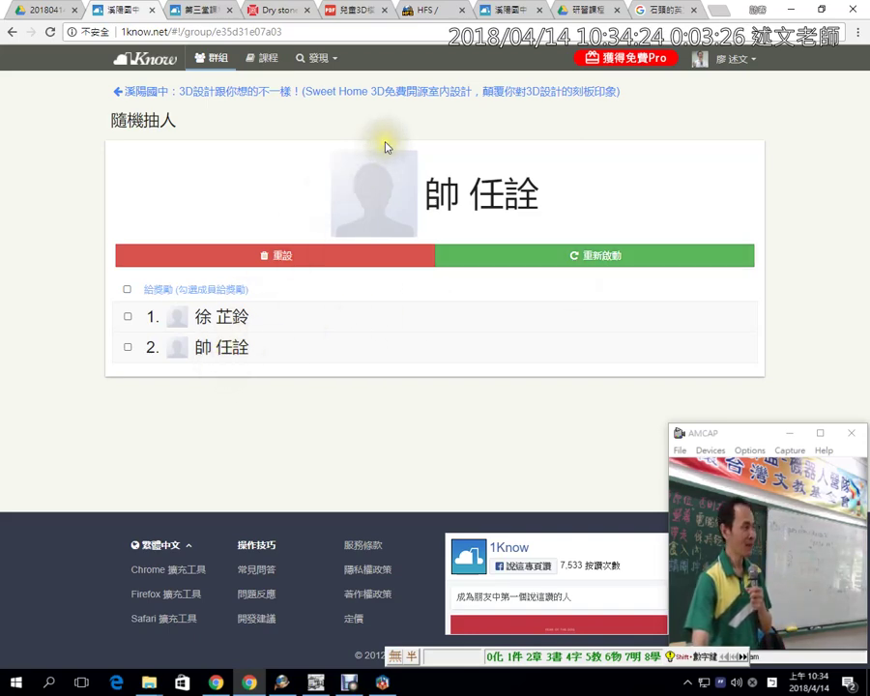
pyautogui.click(198, 347)
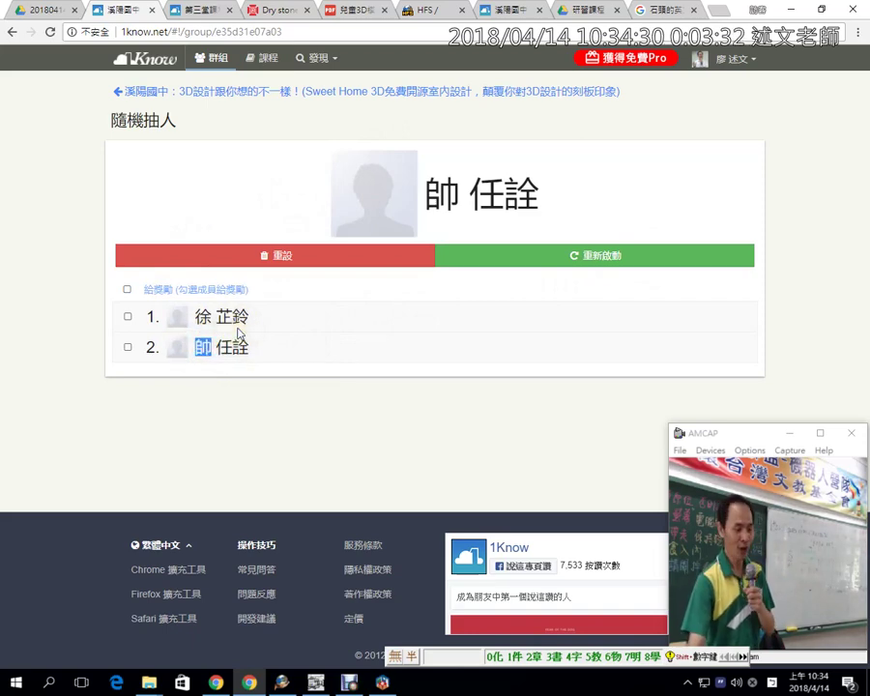
pyautogui.click(266, 9)
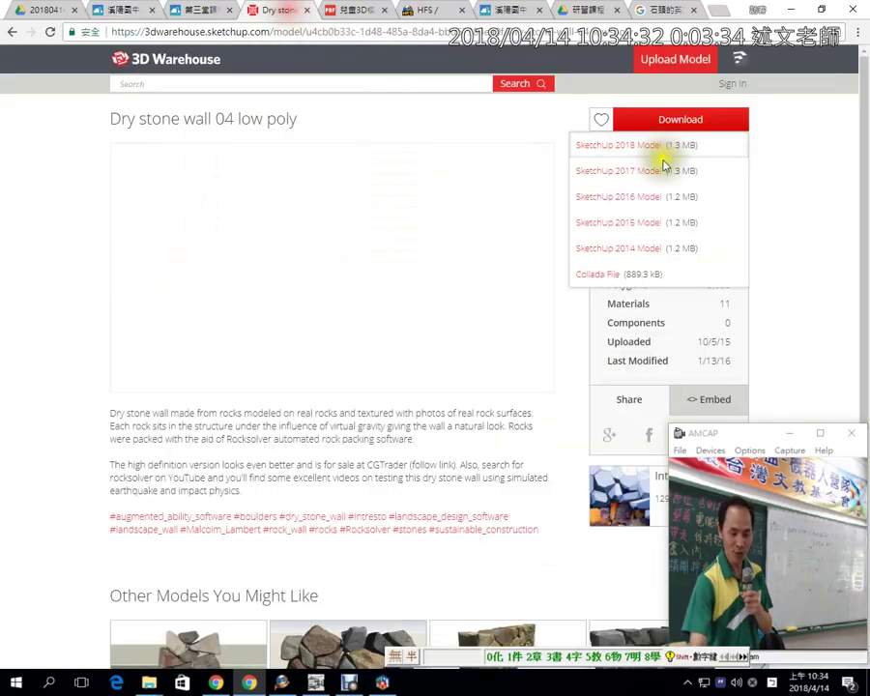
pyautogui.click(643, 225)
pyautogui.click(189, 12)
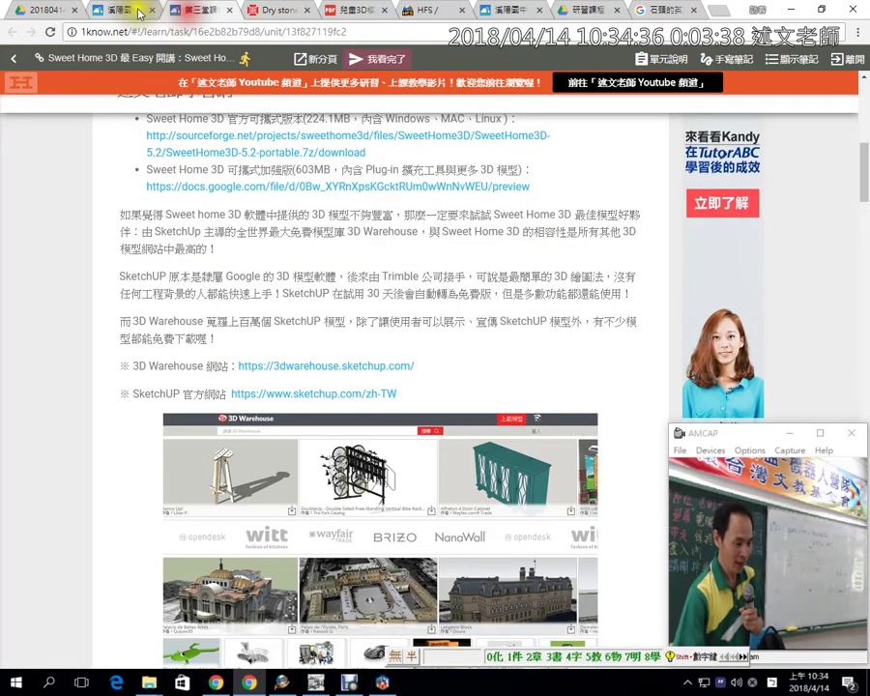
pyautogui.click(107, 10)
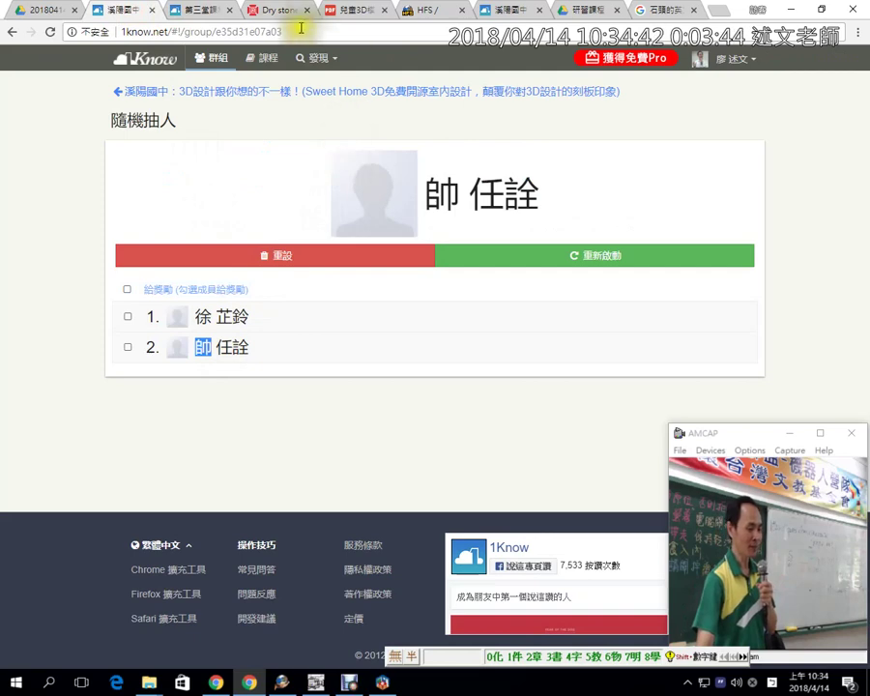
pyautogui.click(273, 12)
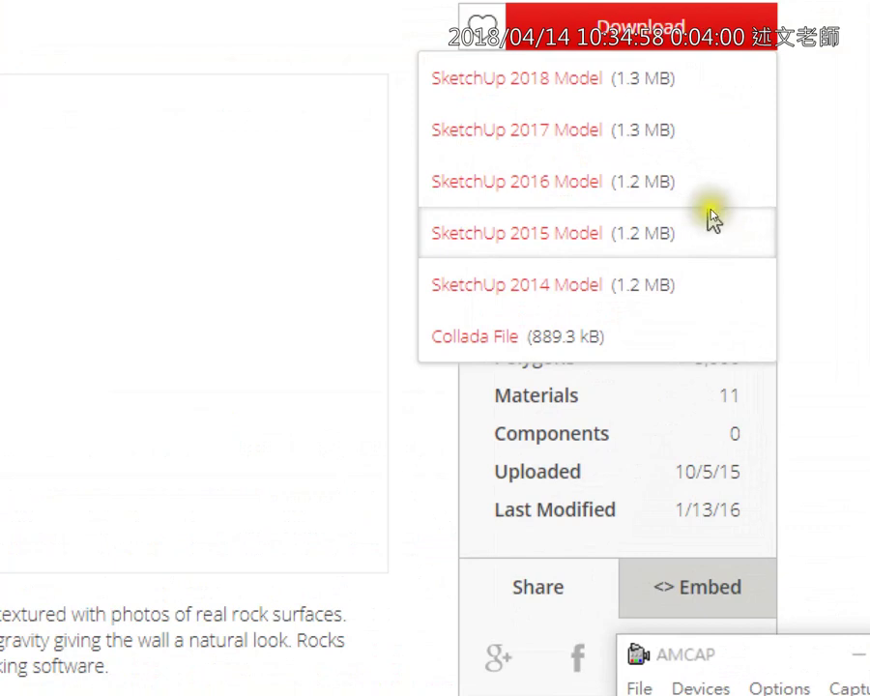
pyautogui.moveTo(423, 75)
pyautogui.mouseDown()
pyautogui.moveTo(414, 93)
pyautogui.moveTo(416, 305)
pyautogui.mouseUp()
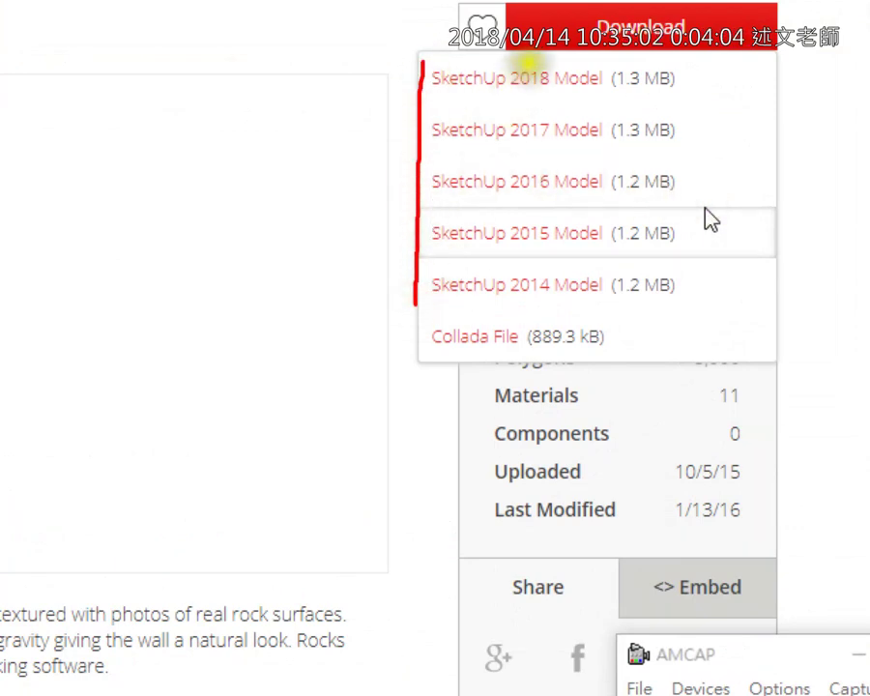
pyautogui.moveTo(525, 66); pyautogui.dragTo(430, 288)
pyautogui.moveTo(451, 97); pyautogui.dragTo(604, 308)
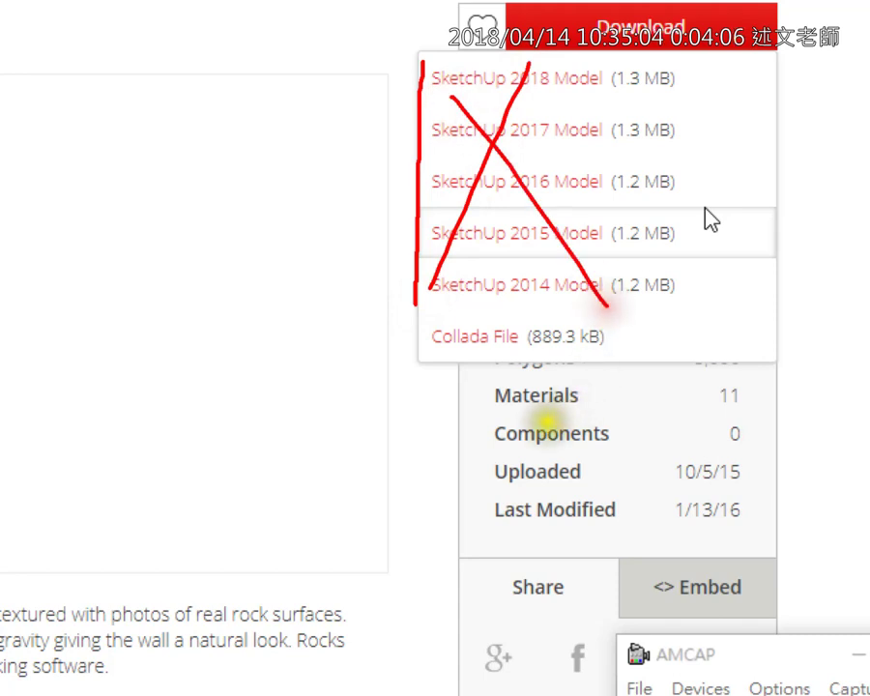
pyautogui.moveTo(483, 367)
pyautogui.mouseDown()
pyautogui.moveTo(445, 366)
pyautogui.moveTo(602, 307)
pyautogui.moveTo(462, 356)
pyautogui.mouseUp()
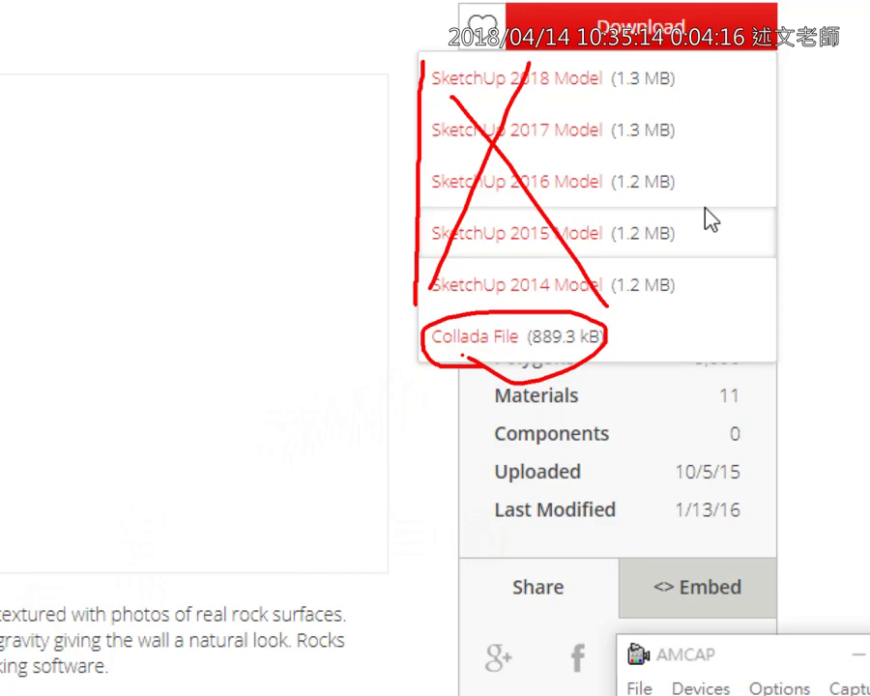
pyautogui.press('super')
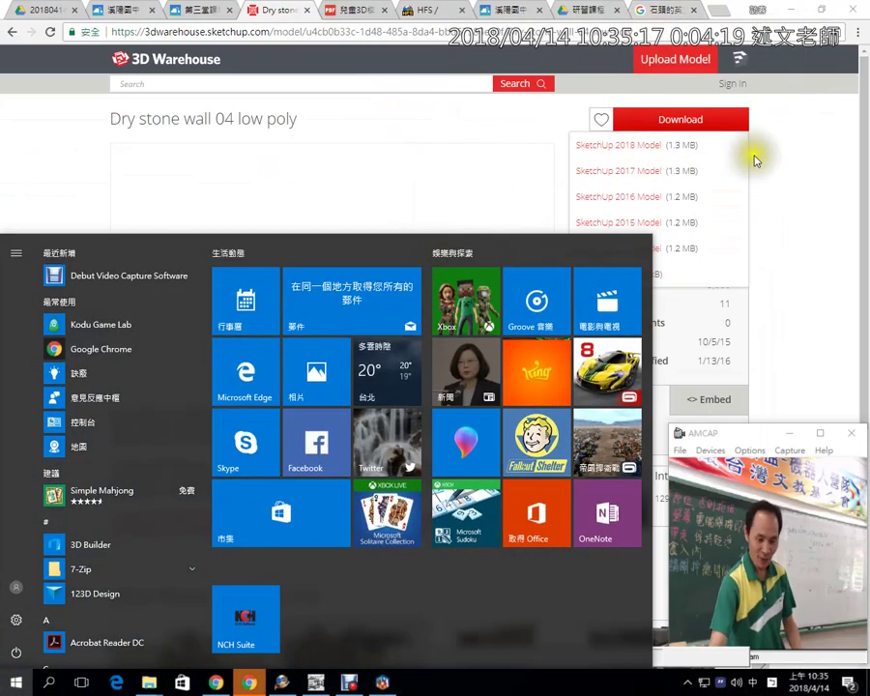
# Download the wall as a Collada File and open the downloaded Rocksolver zip's options menu.
pyautogui.click(777, 161)
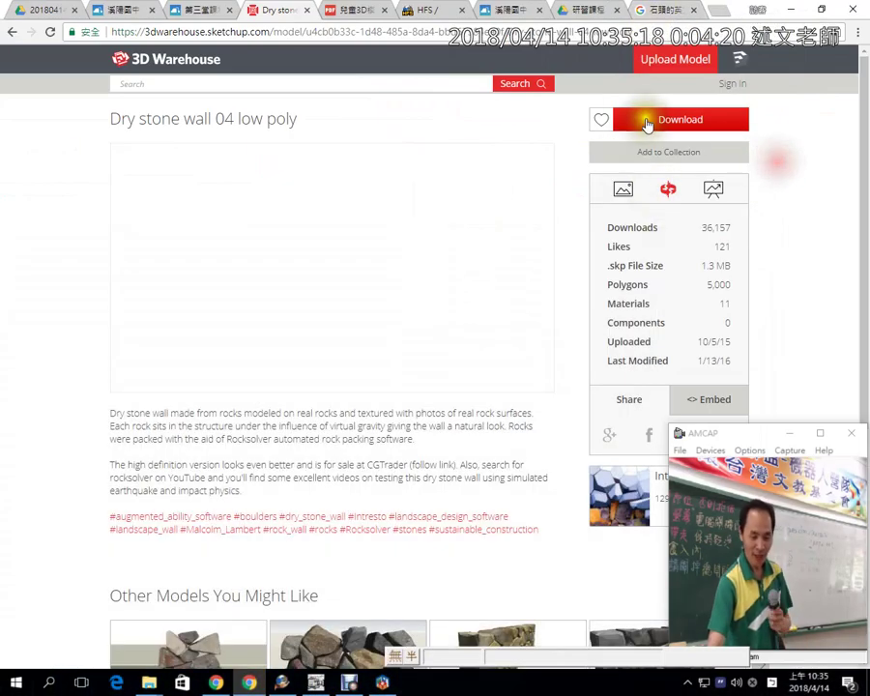
pyautogui.click(647, 120)
pyautogui.click(601, 276)
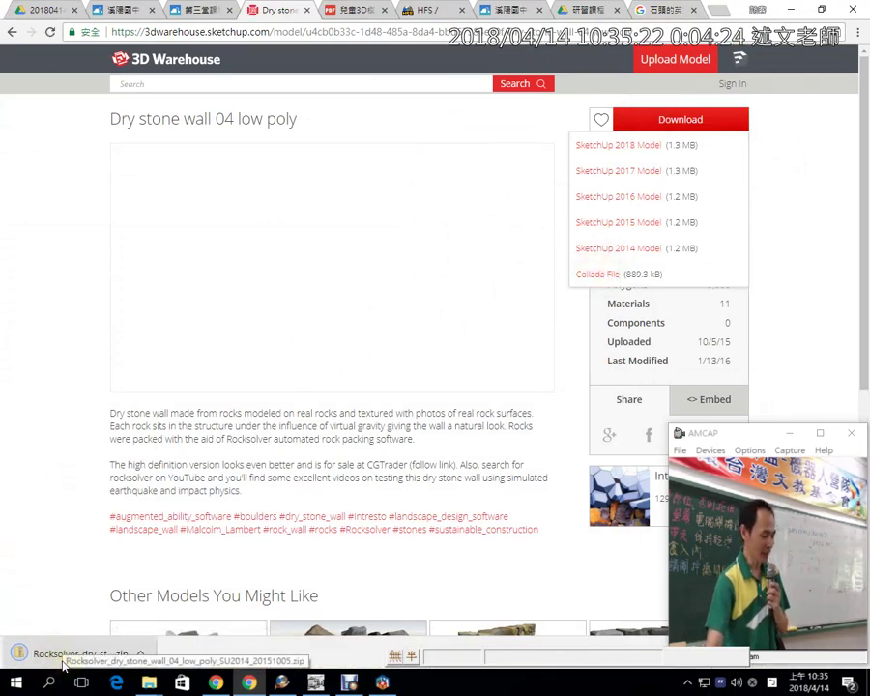
pyautogui.click(217, 682)
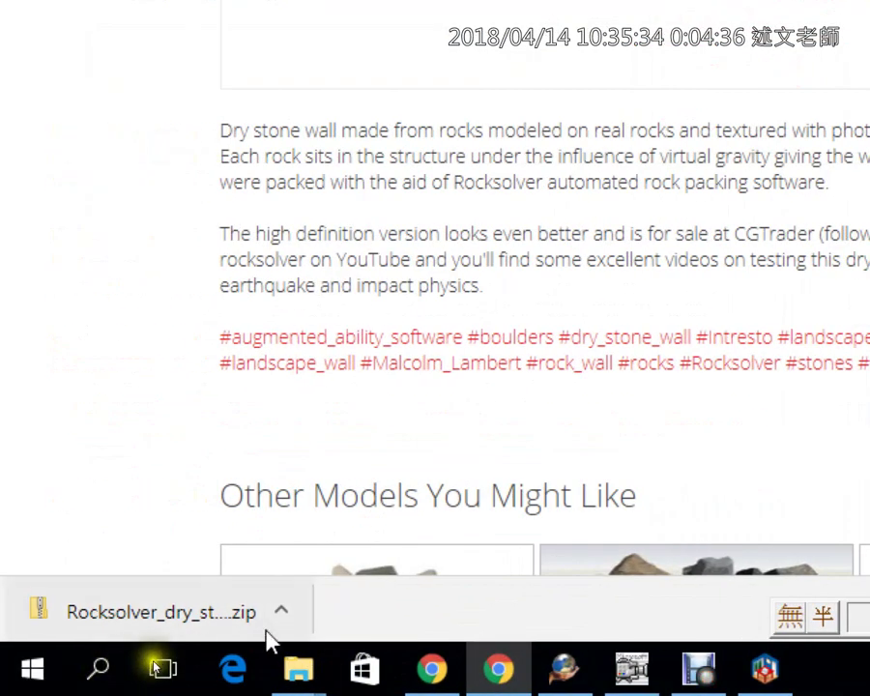
pyautogui.click(290, 621)
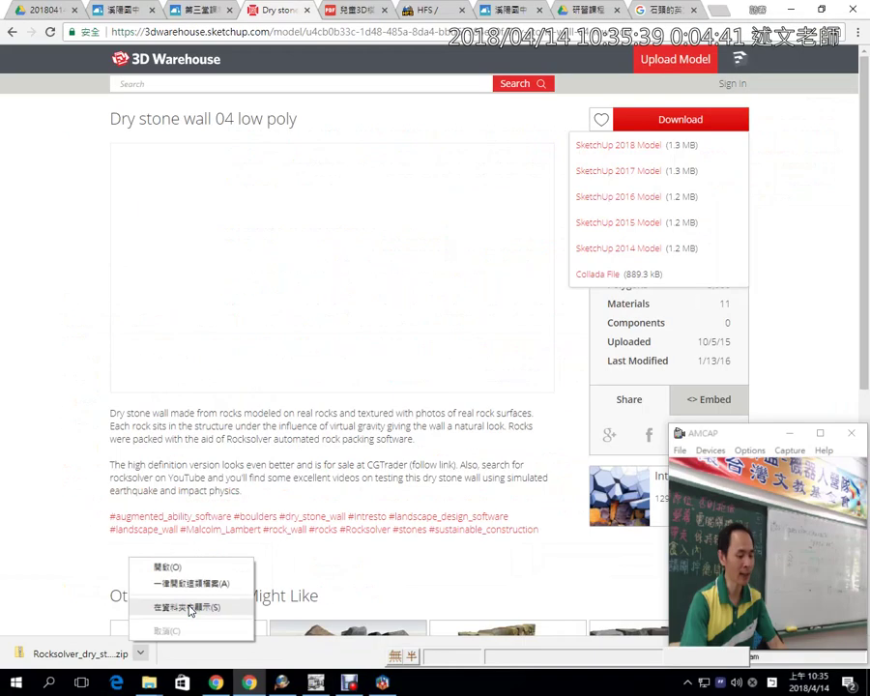
# Show the downloaded Rocksolver_dry_stone_wall_04_low_poly zip in the Downloads (下載) folder.
pyautogui.click(380, 521)
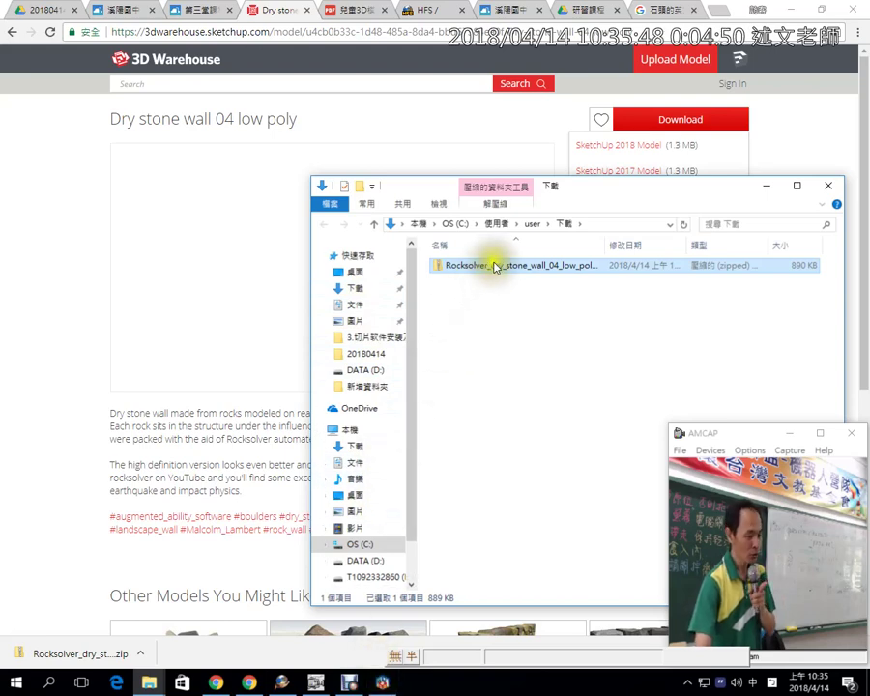
# Deselect the left wall and lower the 3D view to ground level at the garden's left edge.
pyautogui.click(387, 682)
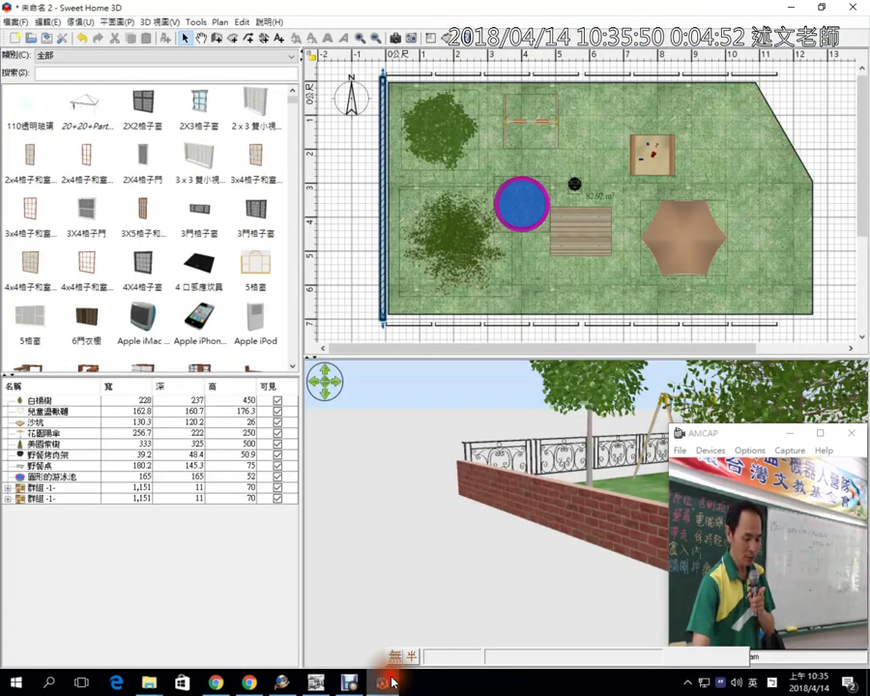
pyautogui.click(357, 176)
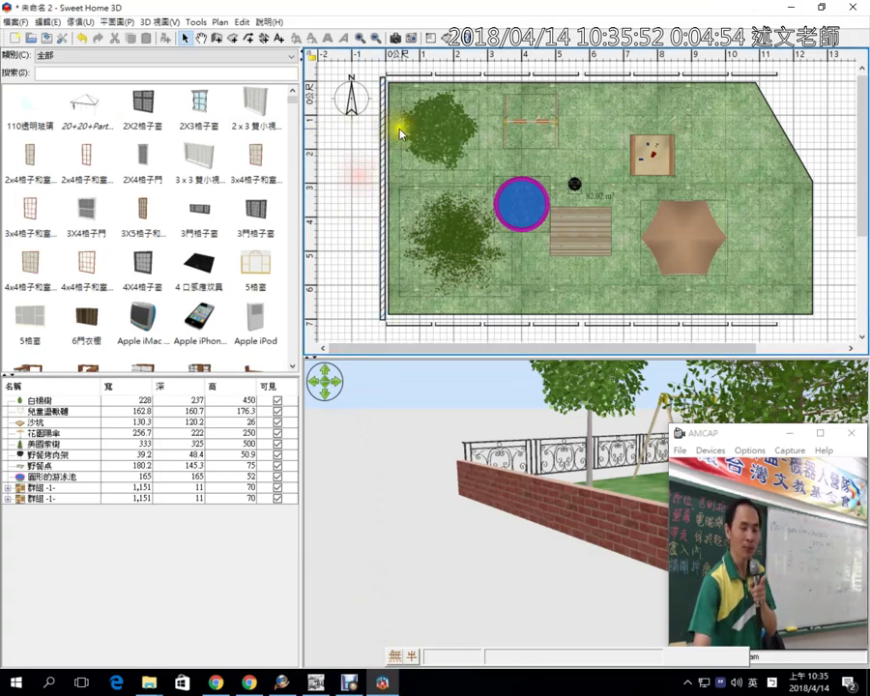
pyautogui.moveTo(401, 134)
pyautogui.mouseDown()
pyautogui.moveTo(397, 127)
pyautogui.moveTo(375, 205)
pyautogui.moveTo(395, 230)
pyautogui.mouseUp()
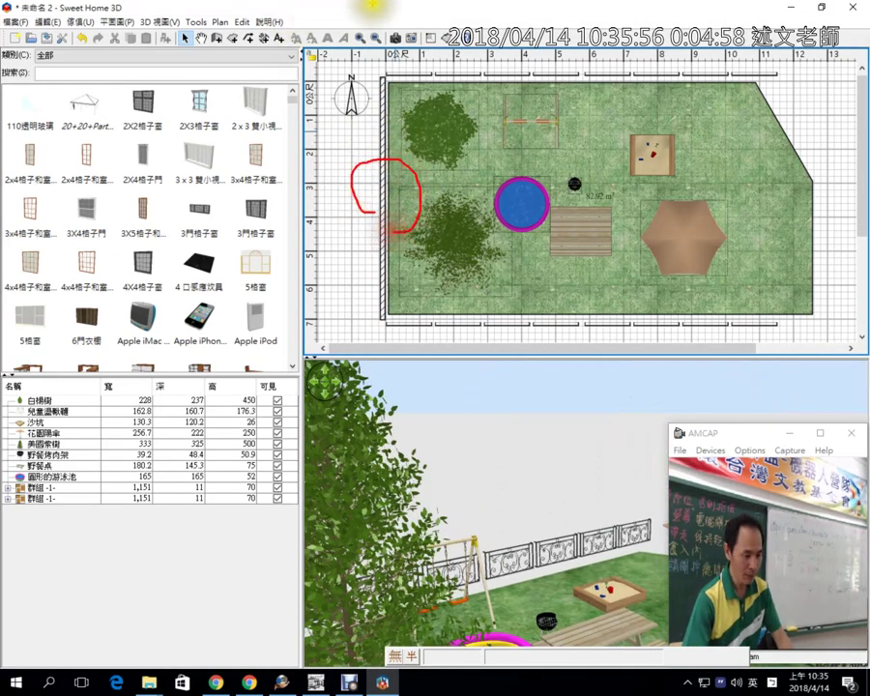
# Draw an arrow annotation above the plan, then clear the on-screen annotations.
pyautogui.moveTo(351, 12); pyautogui.dragTo(361, 44)
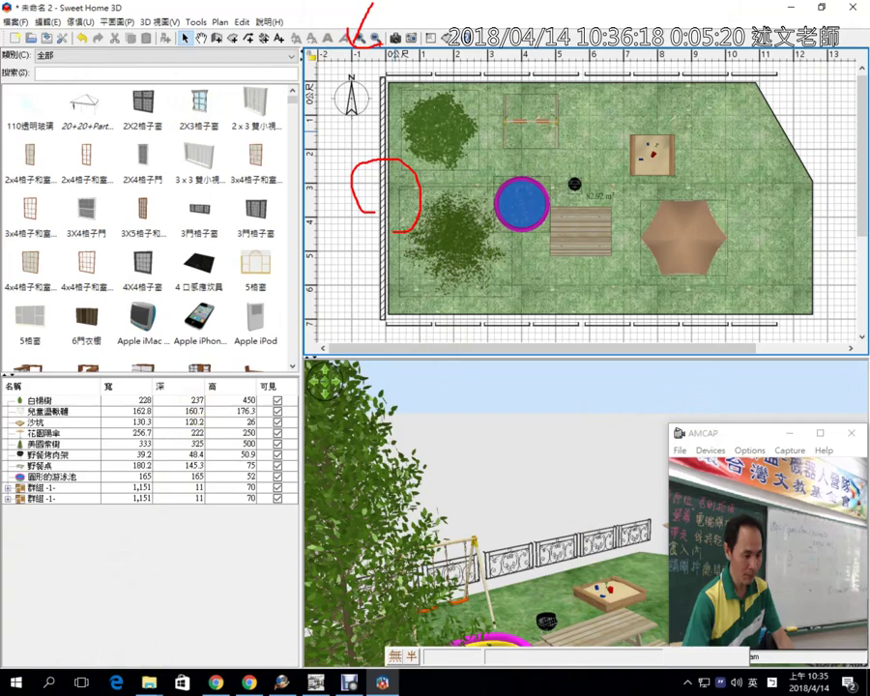
pyautogui.click(14, 682)
pyautogui.click(7, 51)
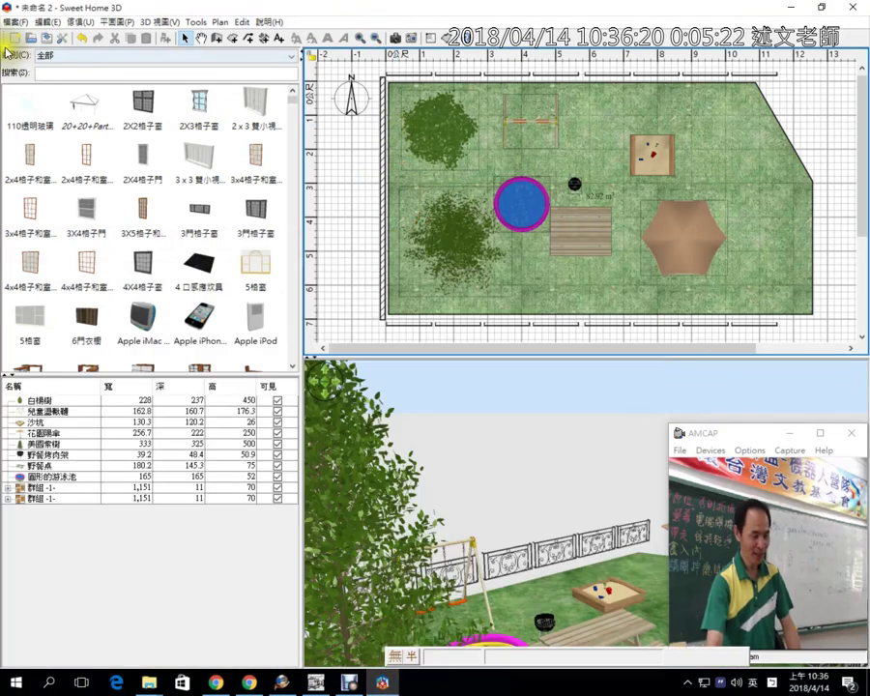
pyautogui.click(82, 21)
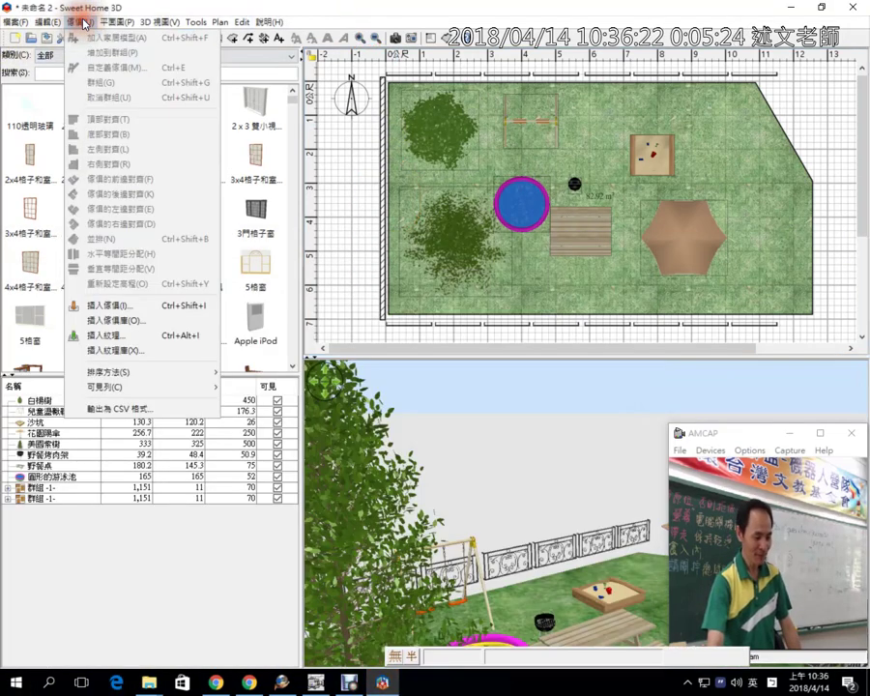
# Start the furniture import wizard and shift it to the left.
pyautogui.click(123, 308)
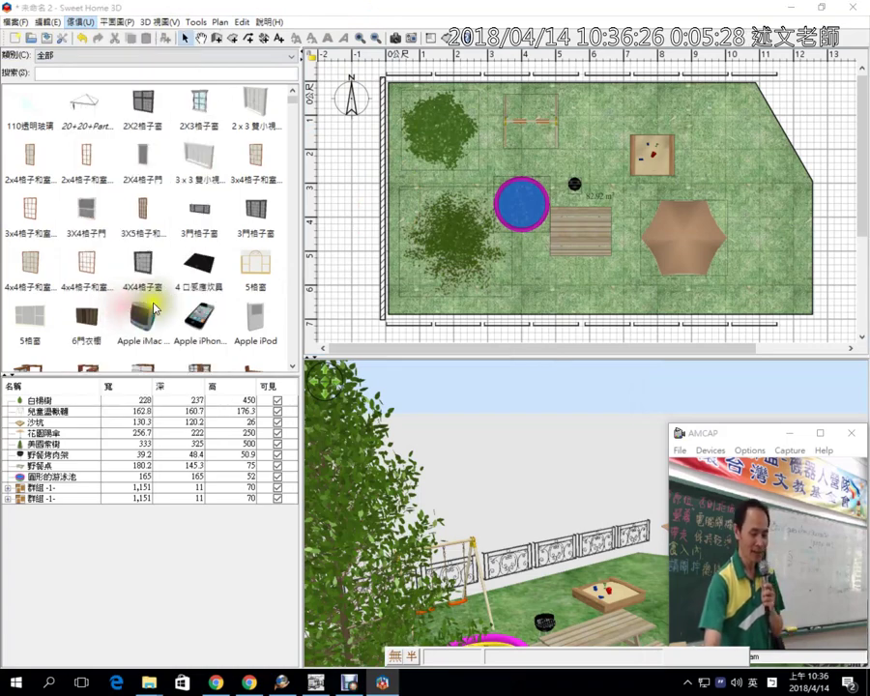
pyautogui.moveTo(488, 192); pyautogui.dragTo(502, 182)
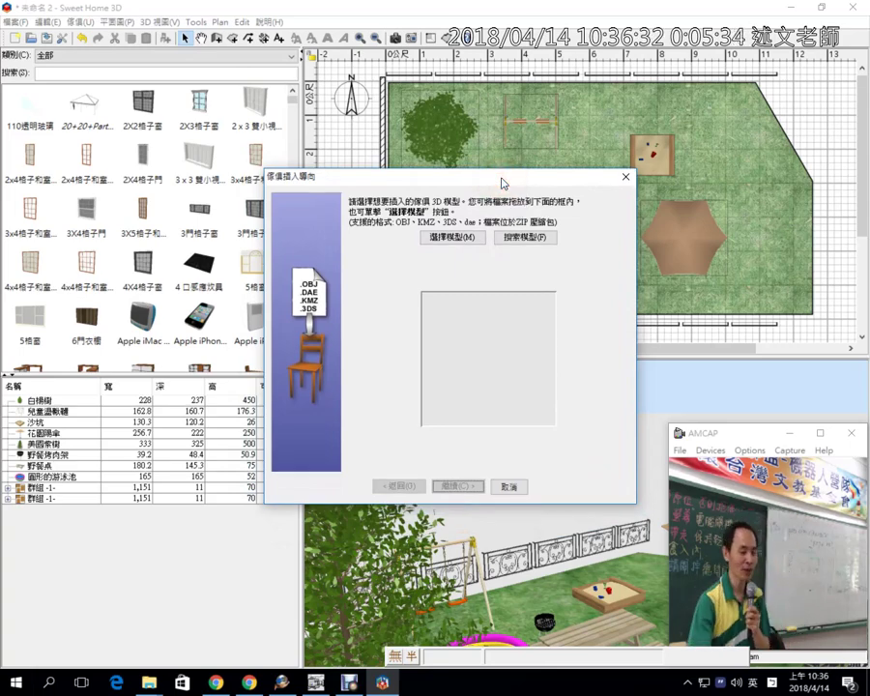
pyautogui.moveTo(502, 182)
pyautogui.mouseDown()
pyautogui.moveTo(427, 172)
pyautogui.moveTo(382, 192)
pyautogui.mouseUp()
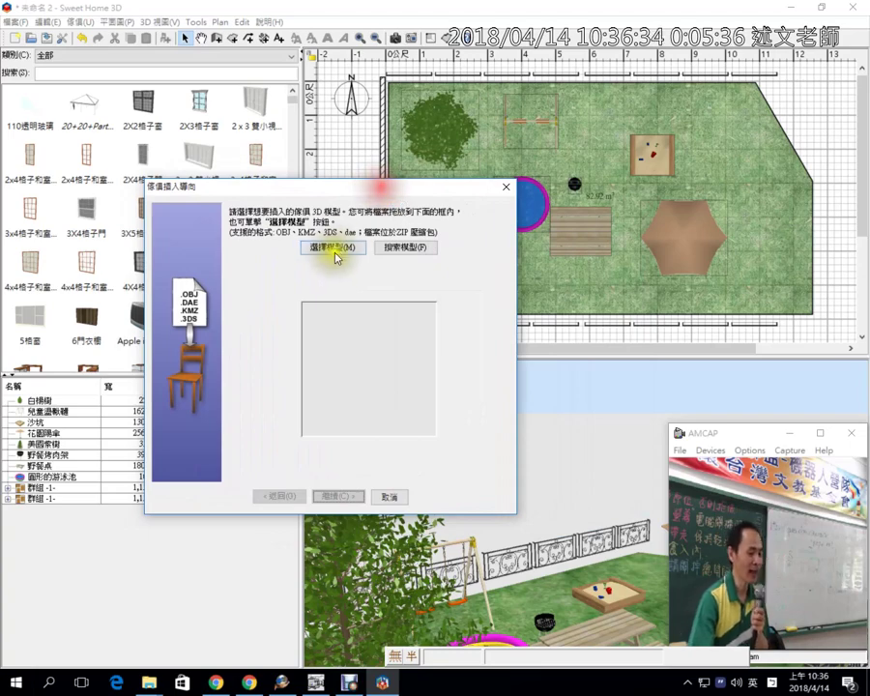
# Browse to Desktop > user > 下載 (Downloads) for the model, then cancel the file chooser.
pyautogui.click(333, 249)
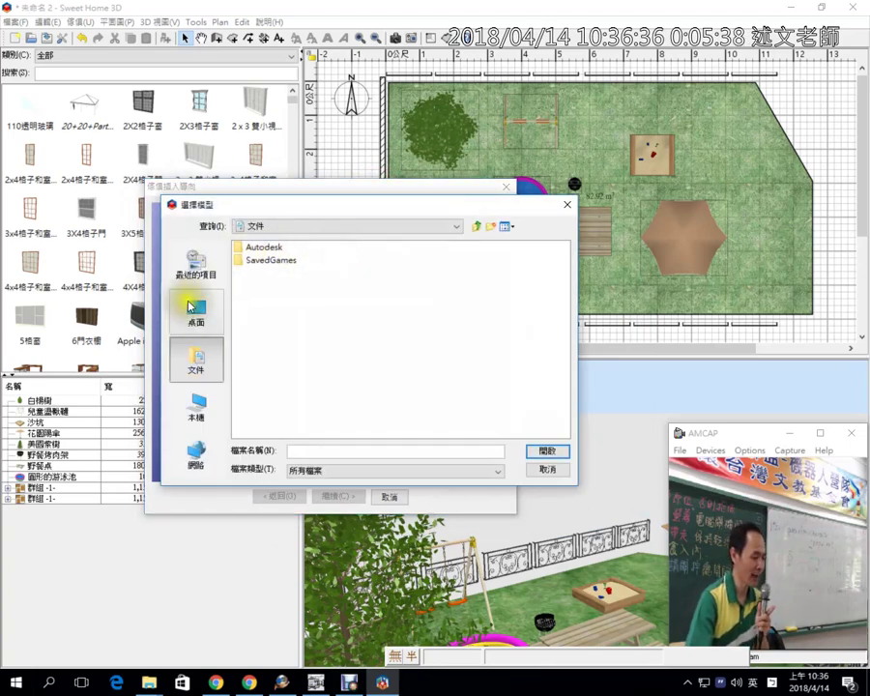
pyautogui.click(193, 316)
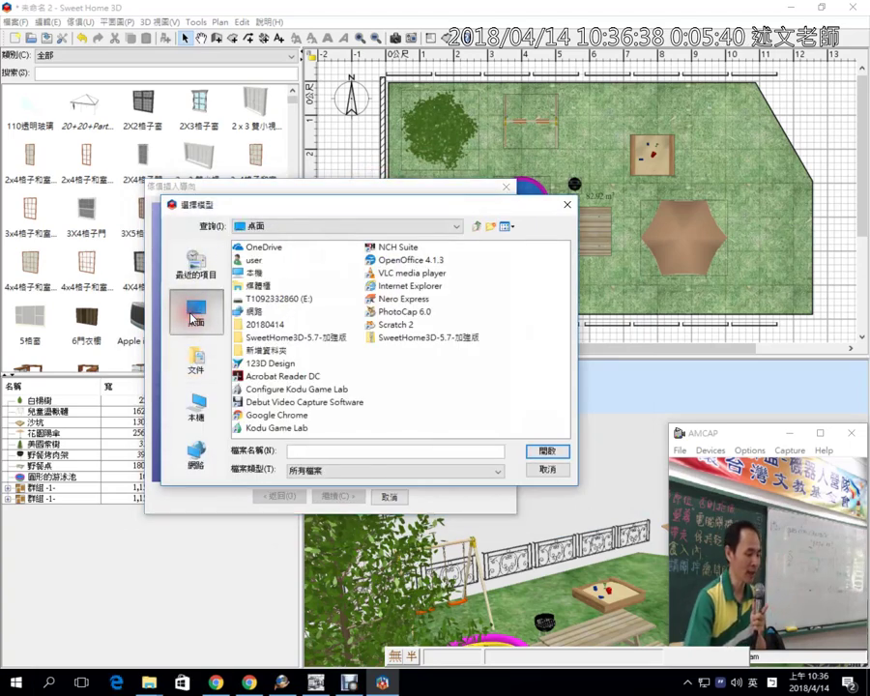
pyautogui.click(245, 261)
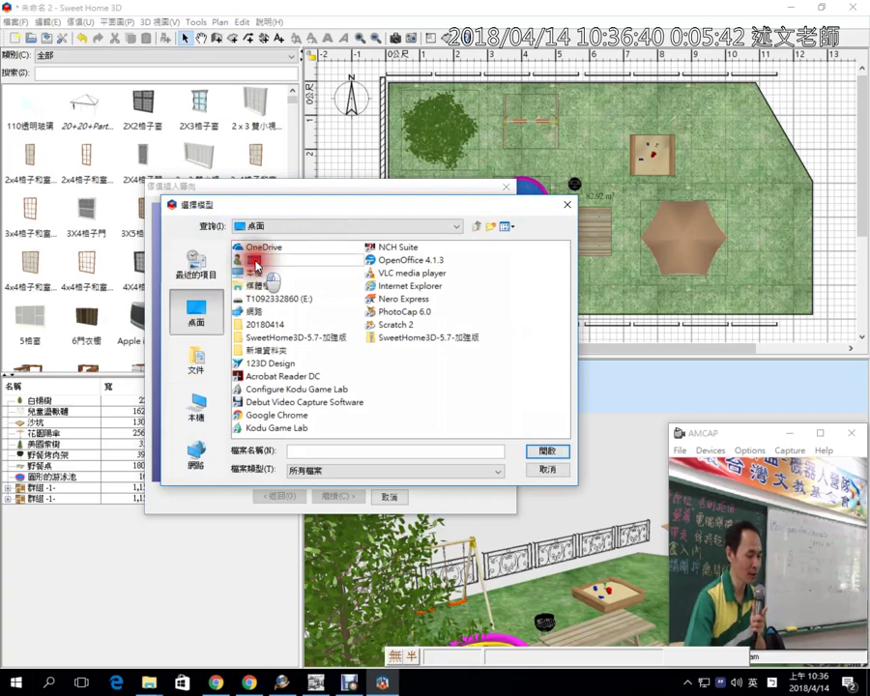
pyautogui.doubleClick(243, 261)
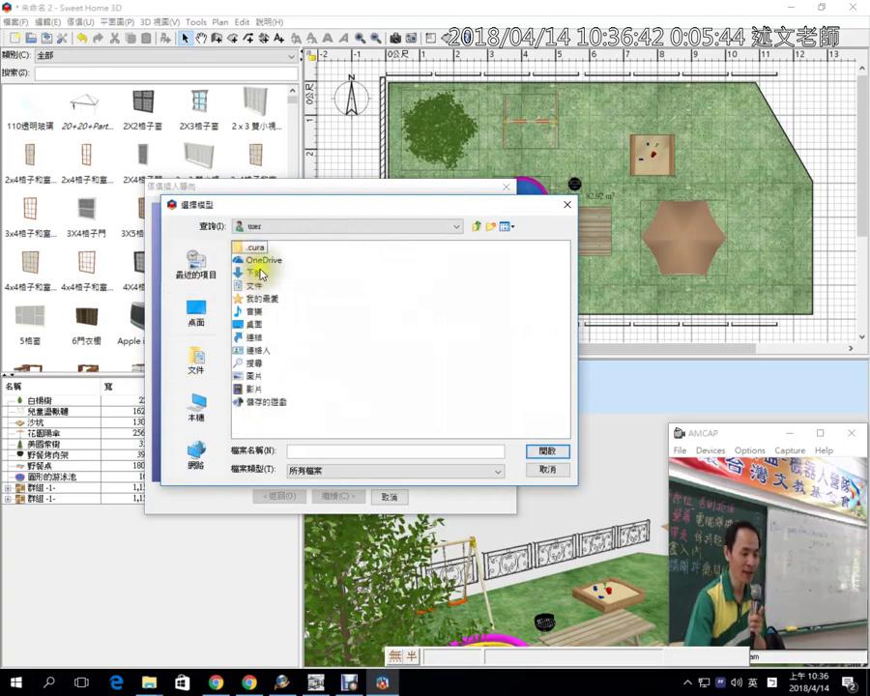
pyautogui.doubleClick(256, 273)
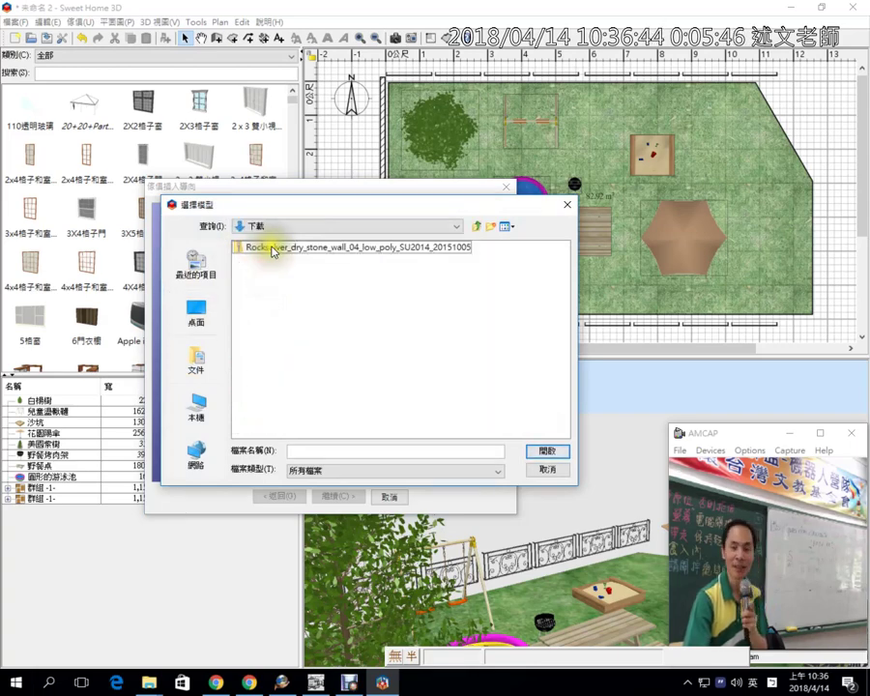
pyautogui.click(548, 469)
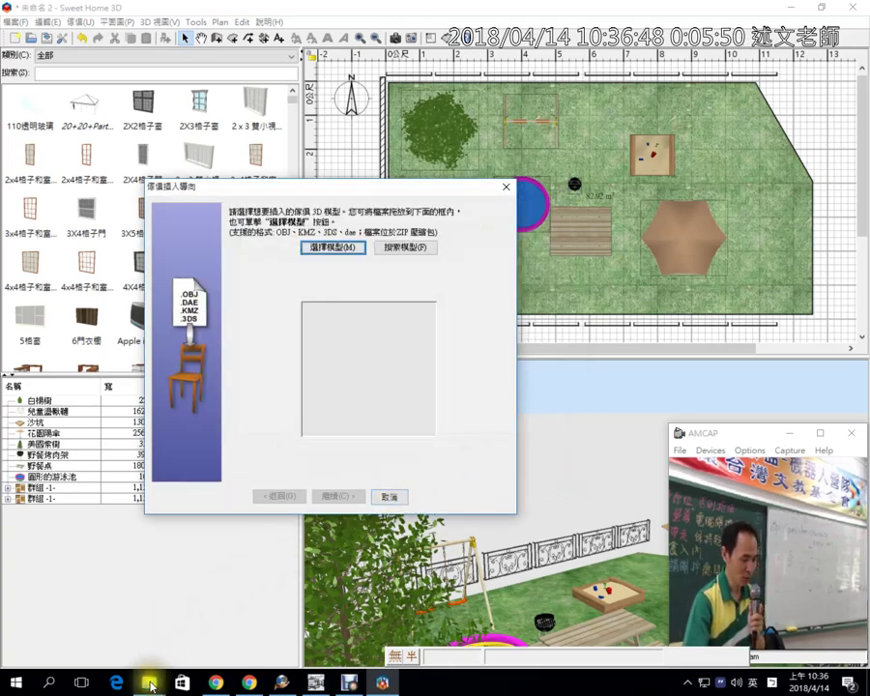
# Drag the stone wall zip from Downloads into the wizard's drop box, rotate the preview, and continue.
pyautogui.moveTo(148, 682)
pyautogui.click(332, 593)
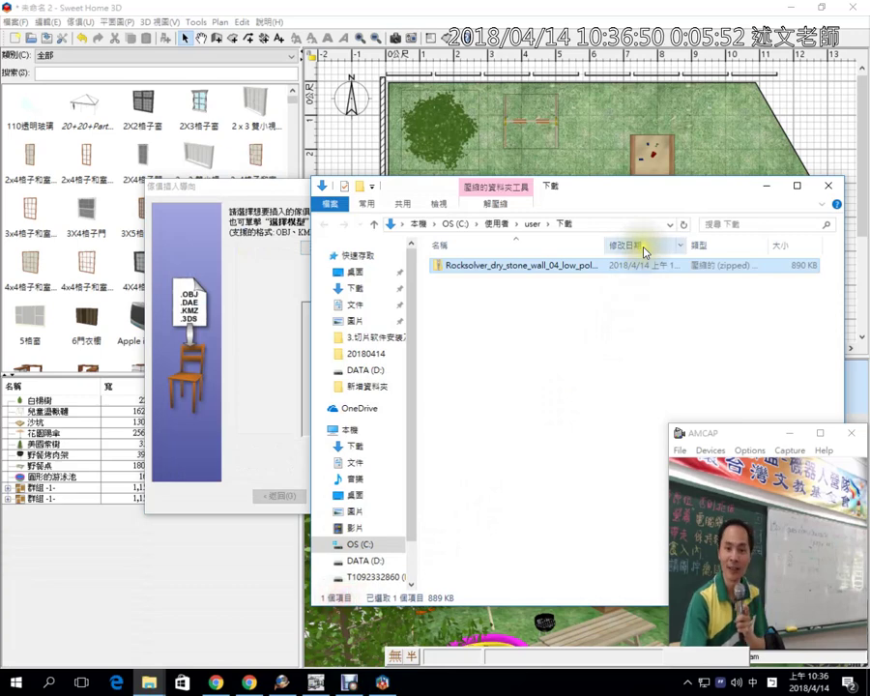
pyautogui.moveTo(610, 215); pyautogui.dragTo(772, 179)
pyautogui.moveTo(677, 229); pyautogui.dragTo(365, 381)
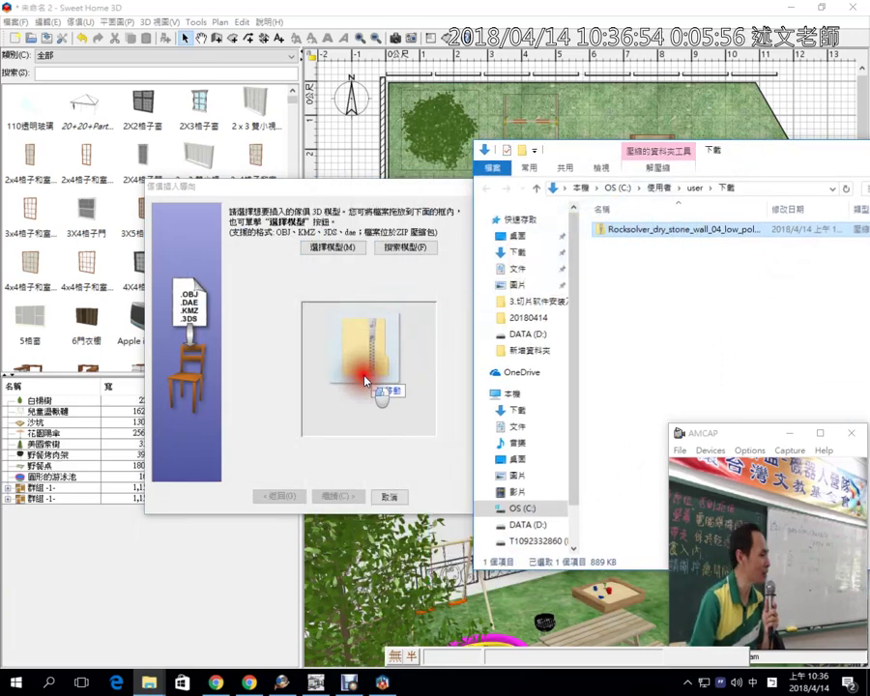
pyautogui.moveTo(366, 380); pyautogui.dragTo(360, 385)
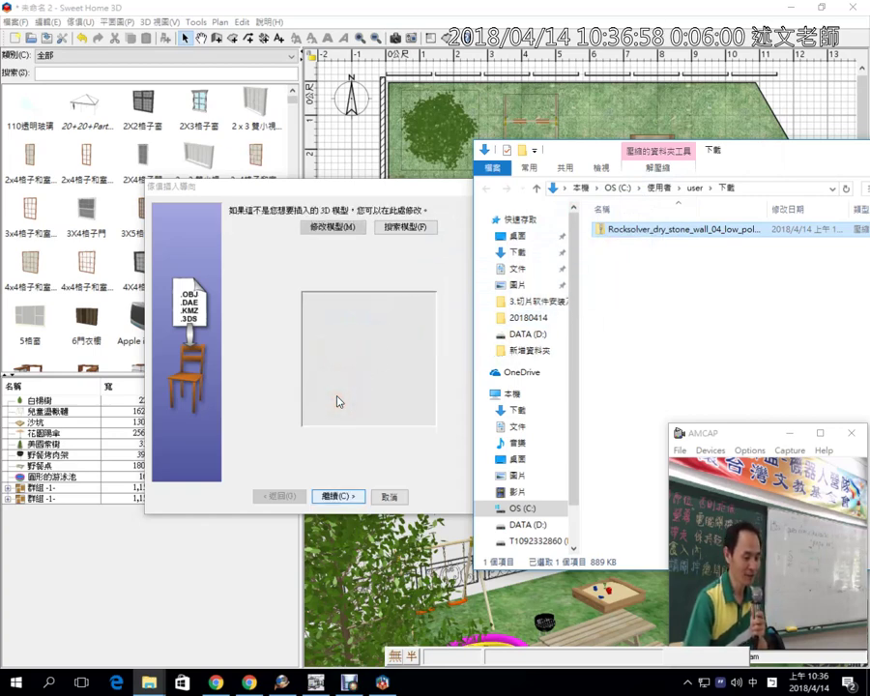
pyautogui.moveTo(377, 366)
pyautogui.mouseDown()
pyautogui.moveTo(331, 411)
pyautogui.moveTo(404, 389)
pyautogui.moveTo(338, 409)
pyautogui.moveTo(393, 408)
pyautogui.mouseUp()
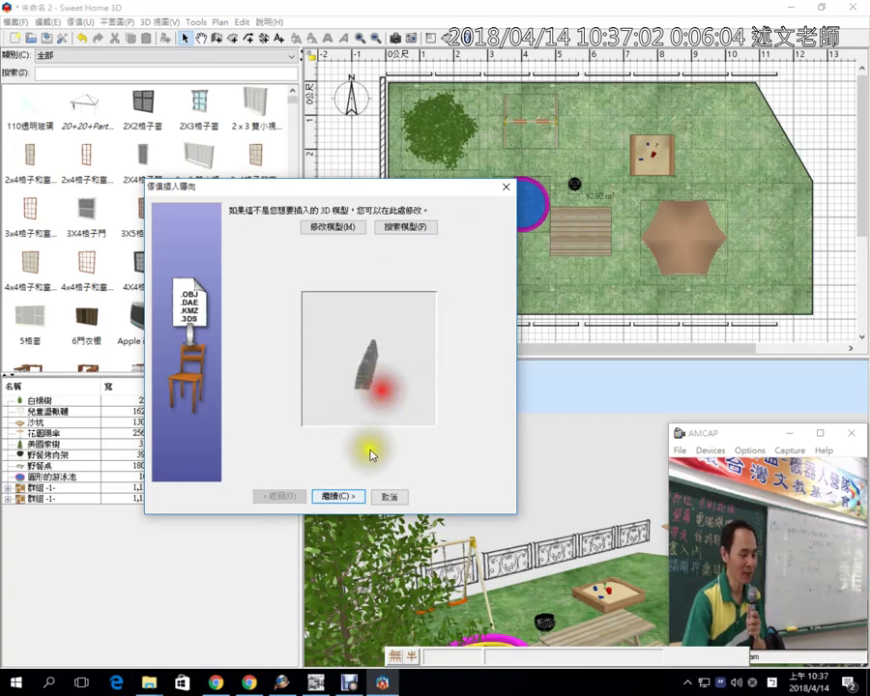
pyautogui.click(343, 496)
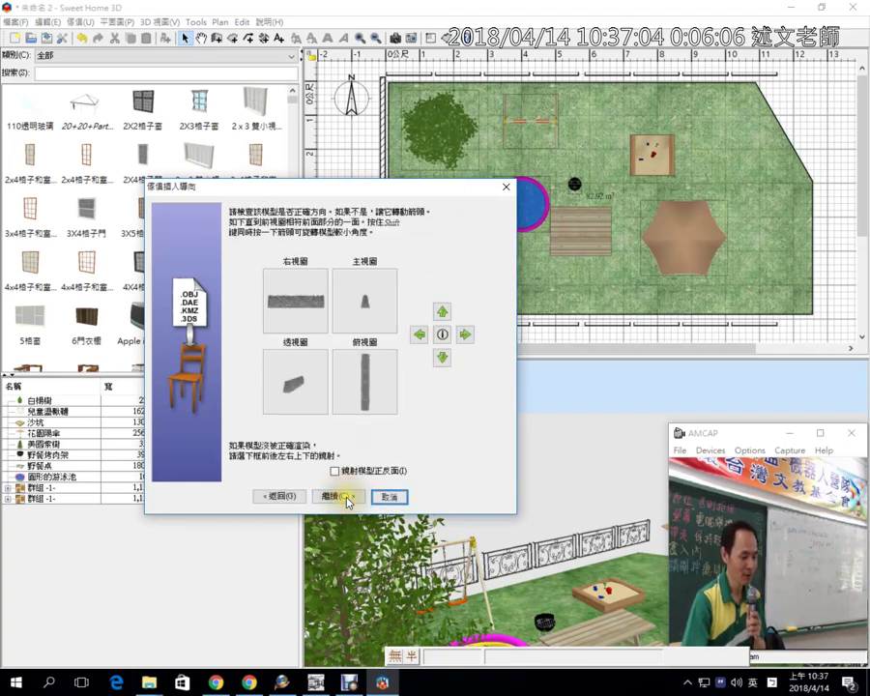
# Finish importing the Rocksolver wall at 72.1 × 449.2 × 102.1 cm, keeping it out of the catalog.
pyautogui.click(346, 498)
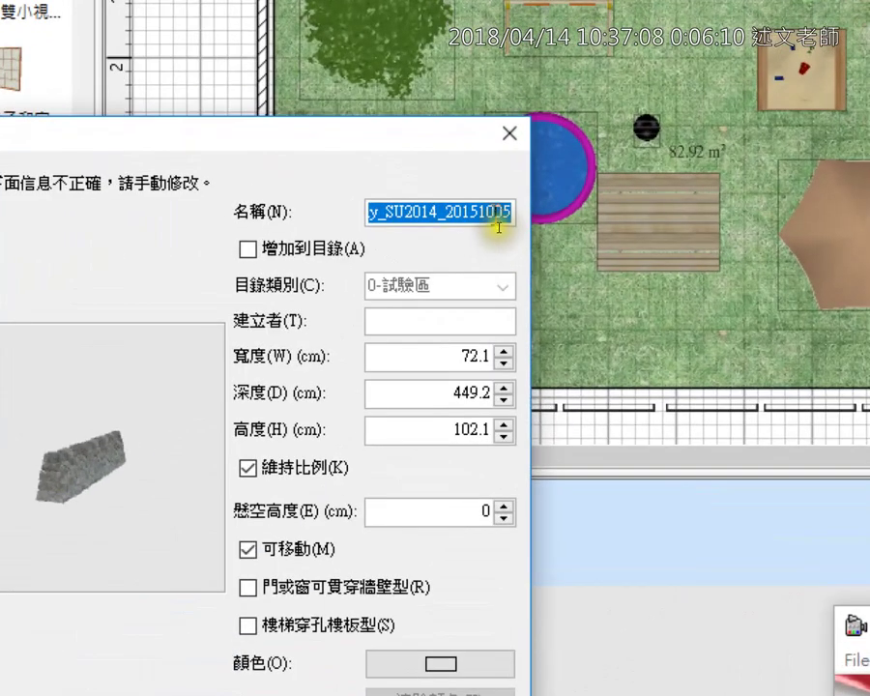
pyautogui.click(498, 228)
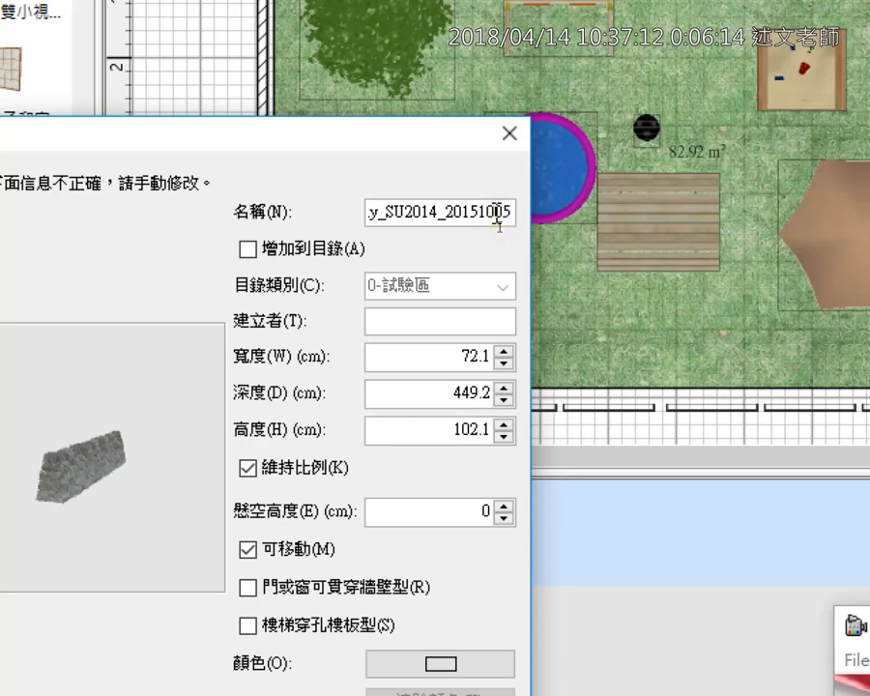
pyautogui.click(421, 250)
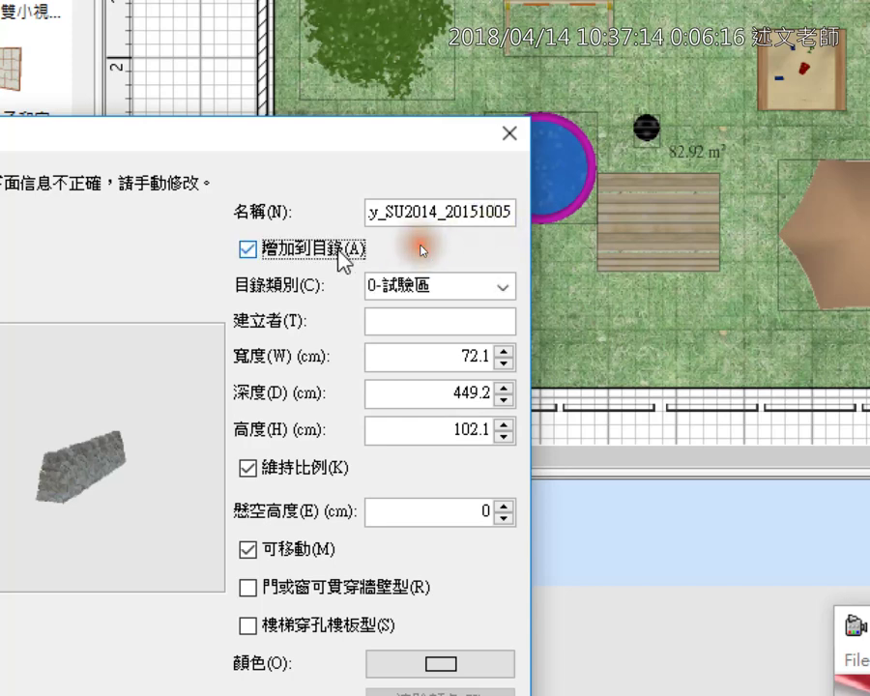
pyautogui.click(501, 286)
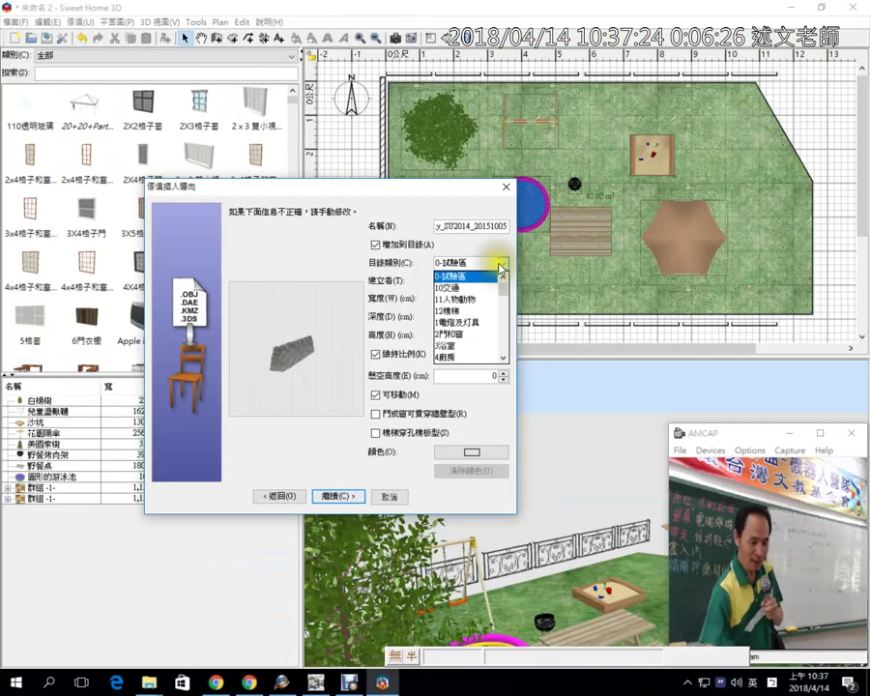
pyautogui.click(406, 254)
pyautogui.click(394, 246)
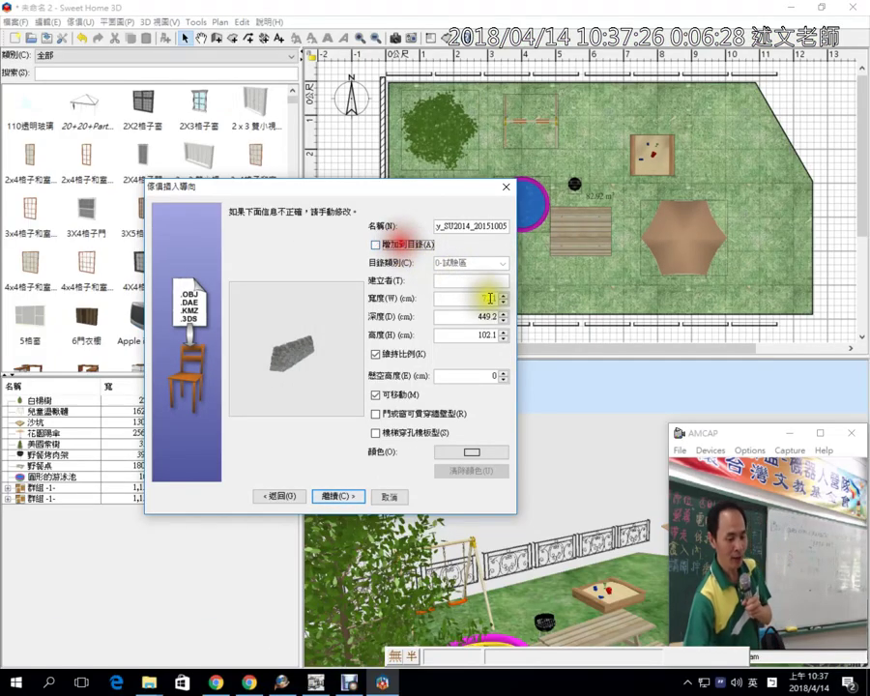
pyautogui.click(358, 499)
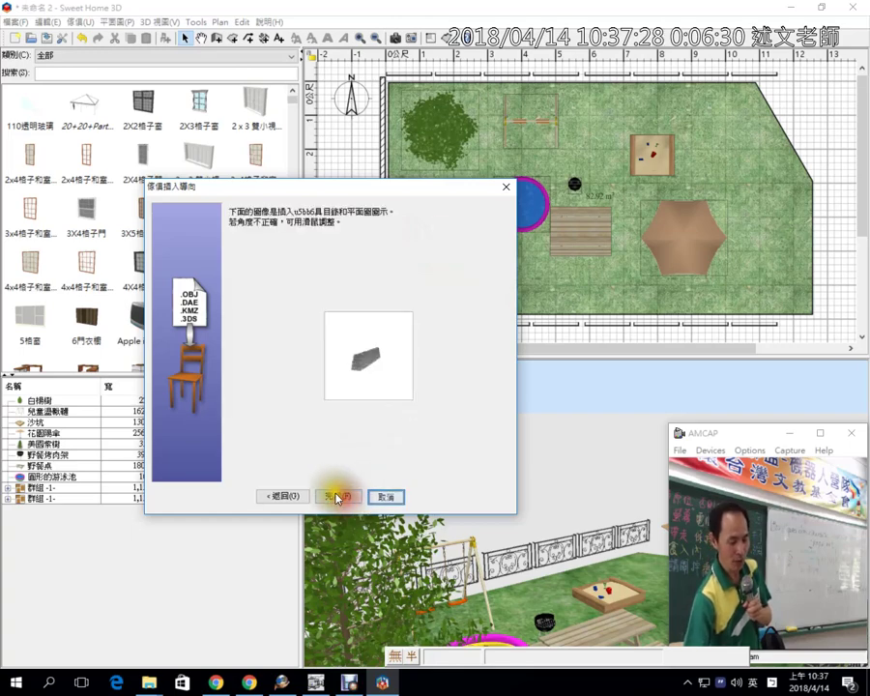
pyautogui.click(338, 499)
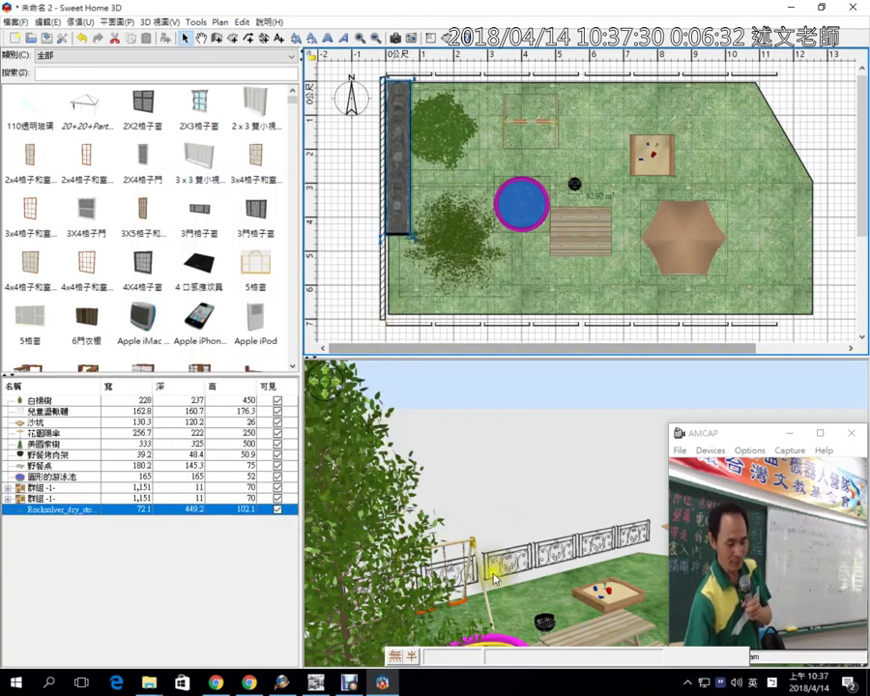
# Drag the Rocksolver wall to the garden's right edge beside the umbrella and sandbox, checking it in 3D.
pyautogui.moveTo(557, 527)
pyautogui.mouseDown()
pyautogui.moveTo(565, 522)
pyautogui.moveTo(461, 535)
pyautogui.moveTo(489, 534)
pyautogui.mouseUp()
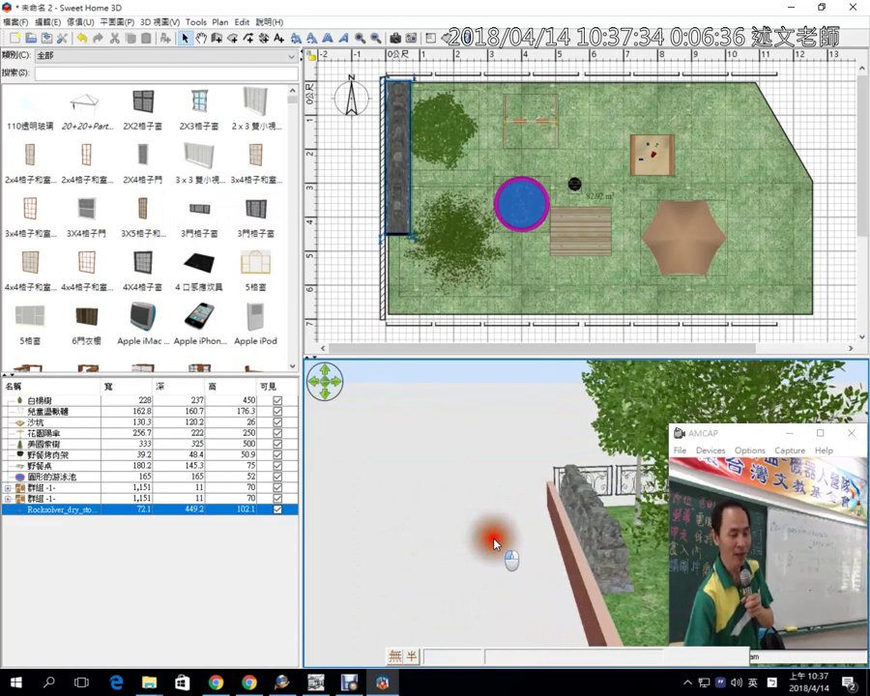
pyautogui.moveTo(410, 190)
pyautogui.mouseDown()
pyautogui.moveTo(464, 161)
pyautogui.moveTo(706, 169)
pyautogui.moveTo(774, 201)
pyautogui.moveTo(797, 232)
pyautogui.mouseUp()
pyautogui.moveTo(802, 256); pyautogui.dragTo(802, 256)
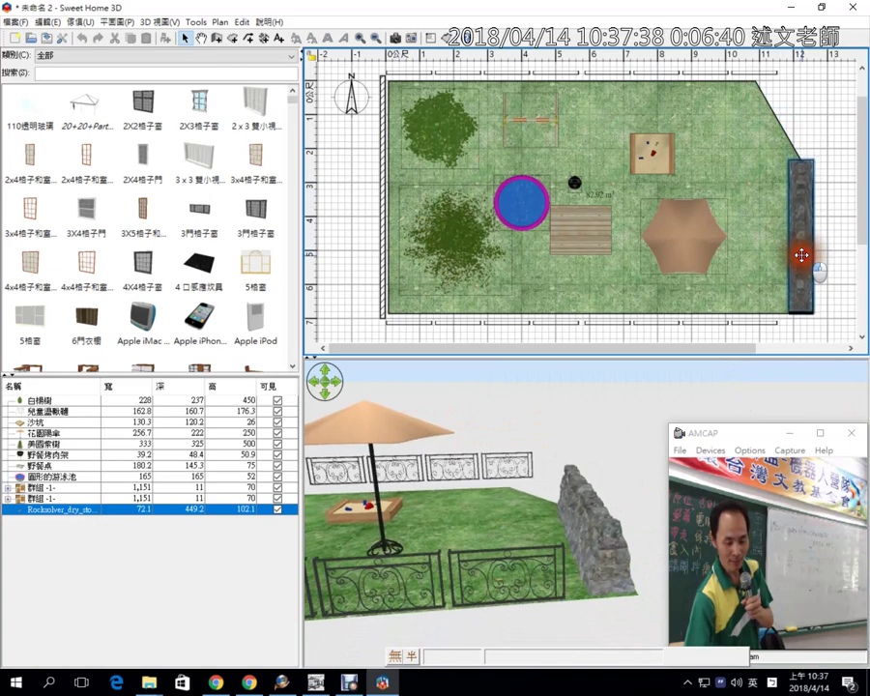
pyautogui.moveTo(580, 584); pyautogui.dragTo(438, 607)
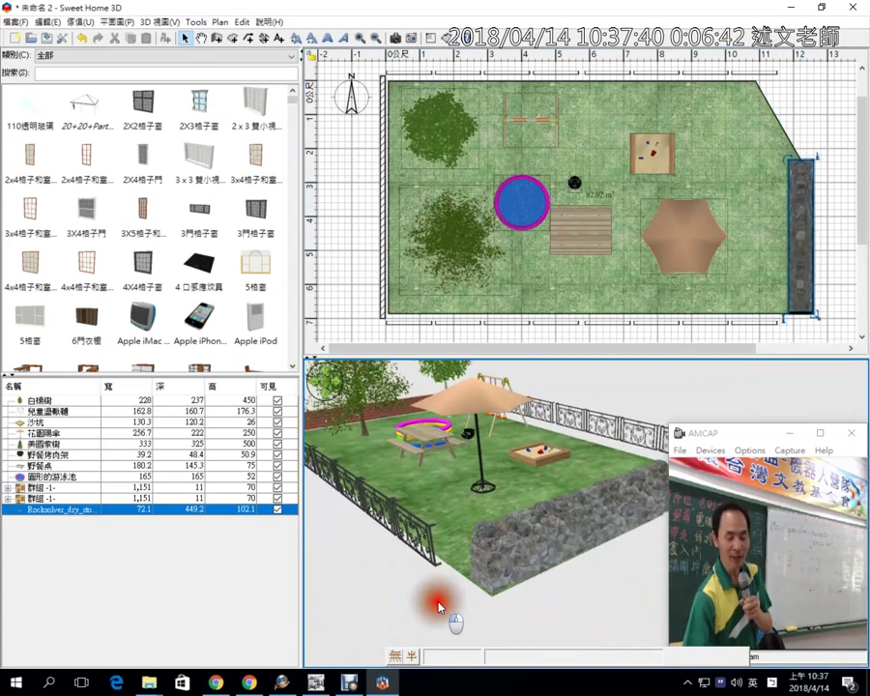
# Return Chrome from the wall page to the 'stone' results and select the search text.
pyautogui.click(250, 683)
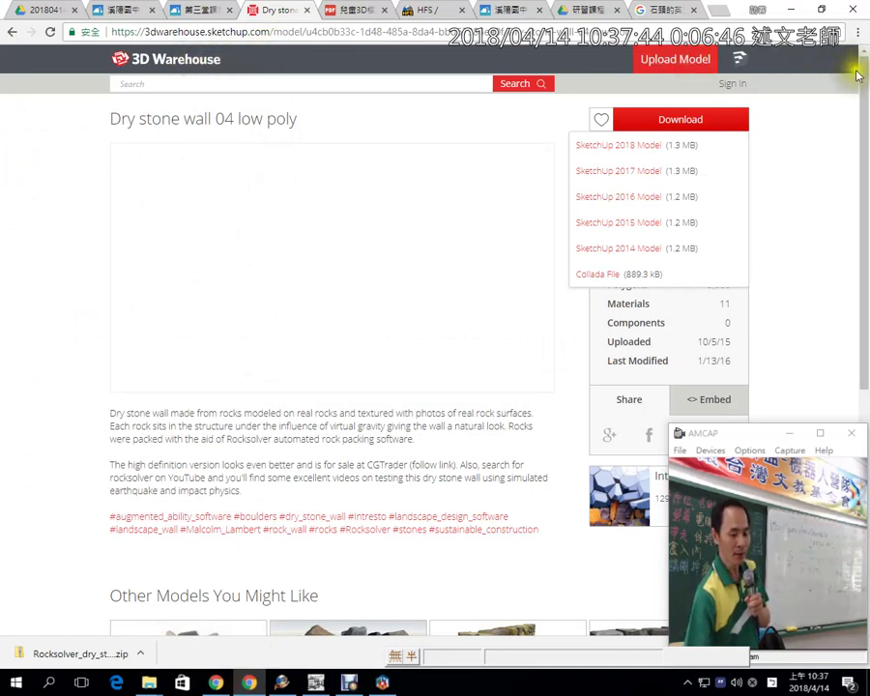
pyautogui.click(11, 32)
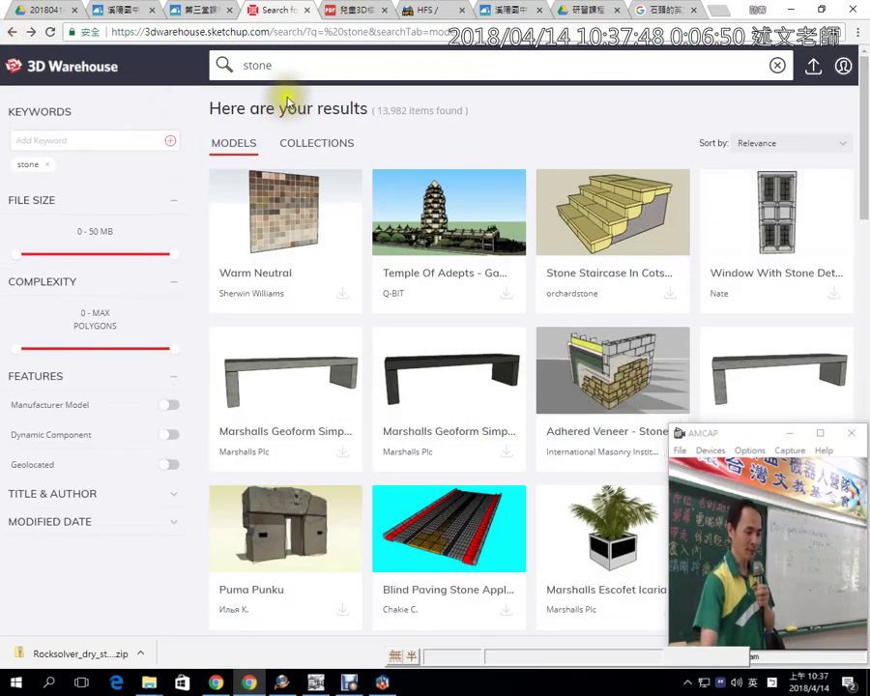
pyautogui.moveTo(290, 67); pyautogui.dragTo(225, 66)
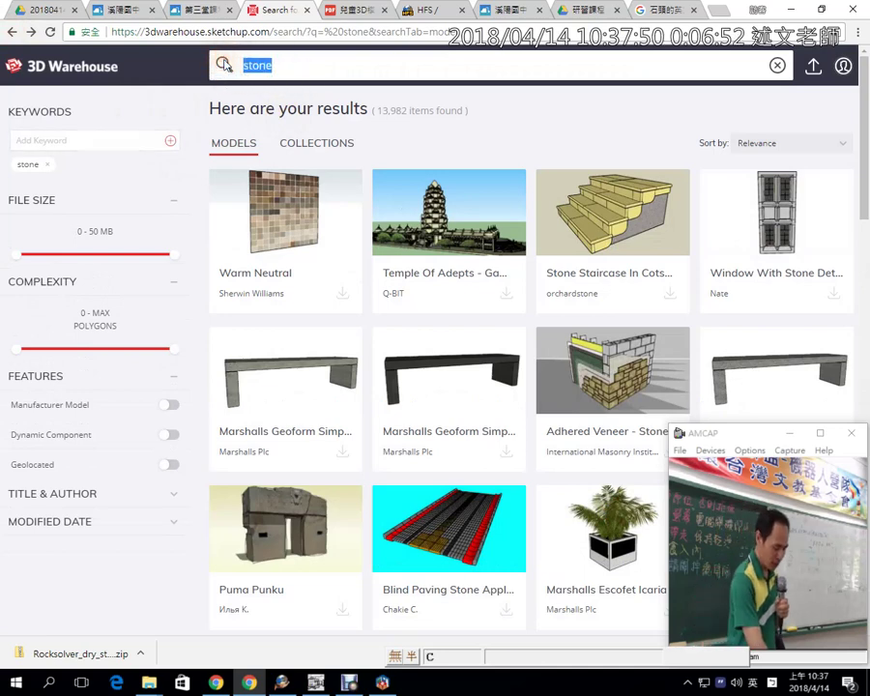